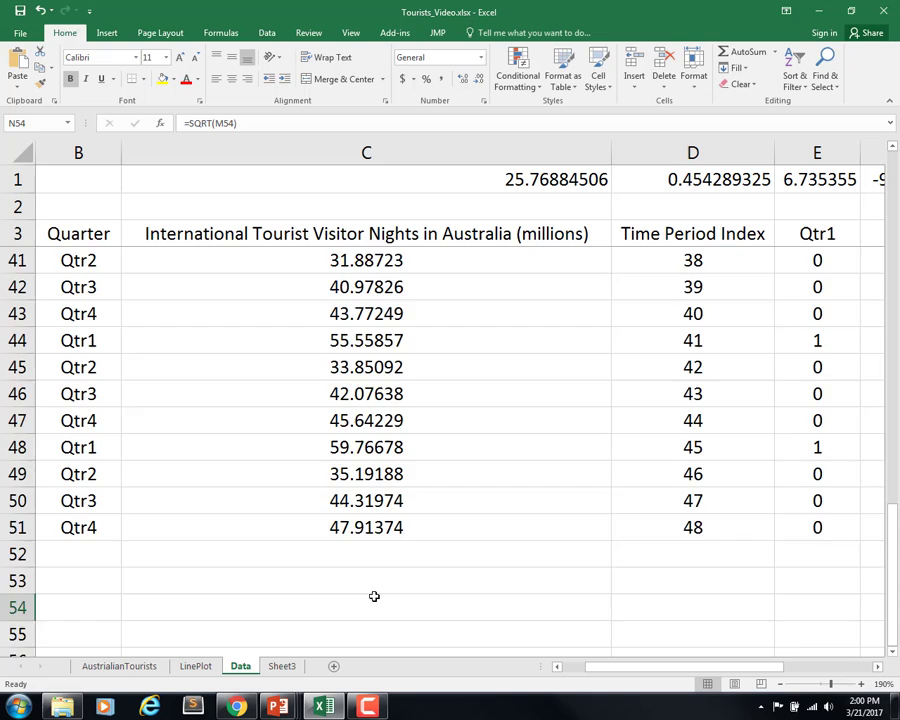
Step: Review the row 1 regression coefficients, then move to the first empty row, A52
scroll(368, 594, up, 11)
scroll(372, 596, up, 1)
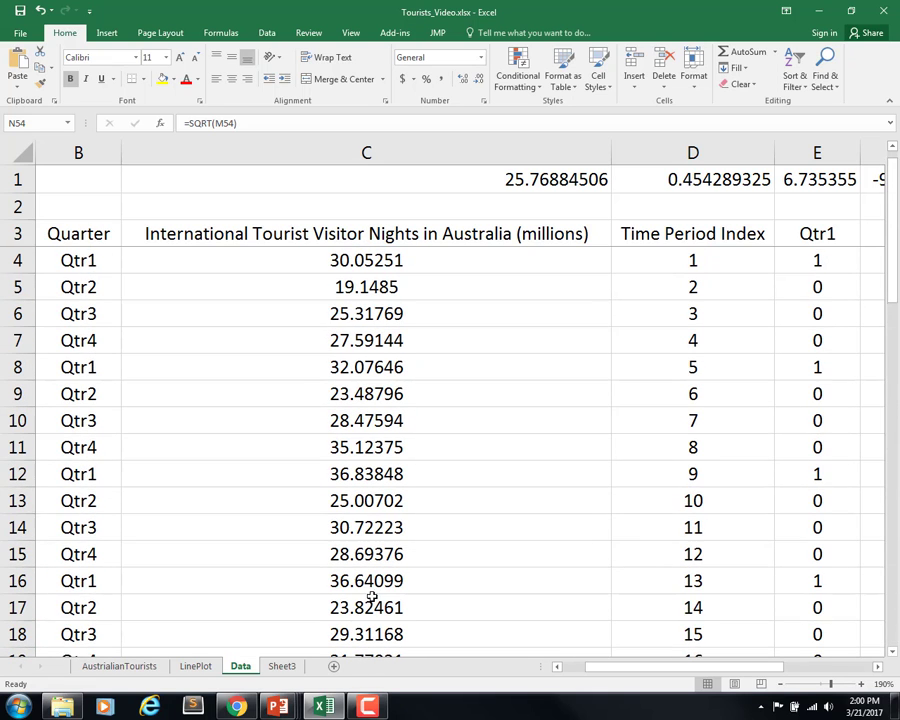
click(571, 181)
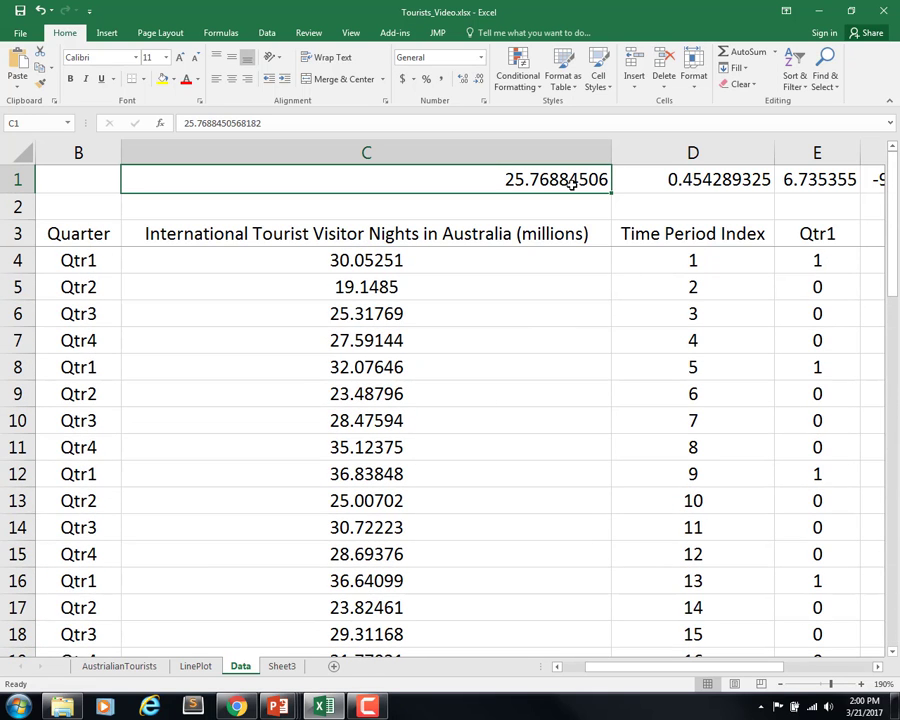
key(Right)
key(Right)
key(Right)
key(Right)
key(Right)
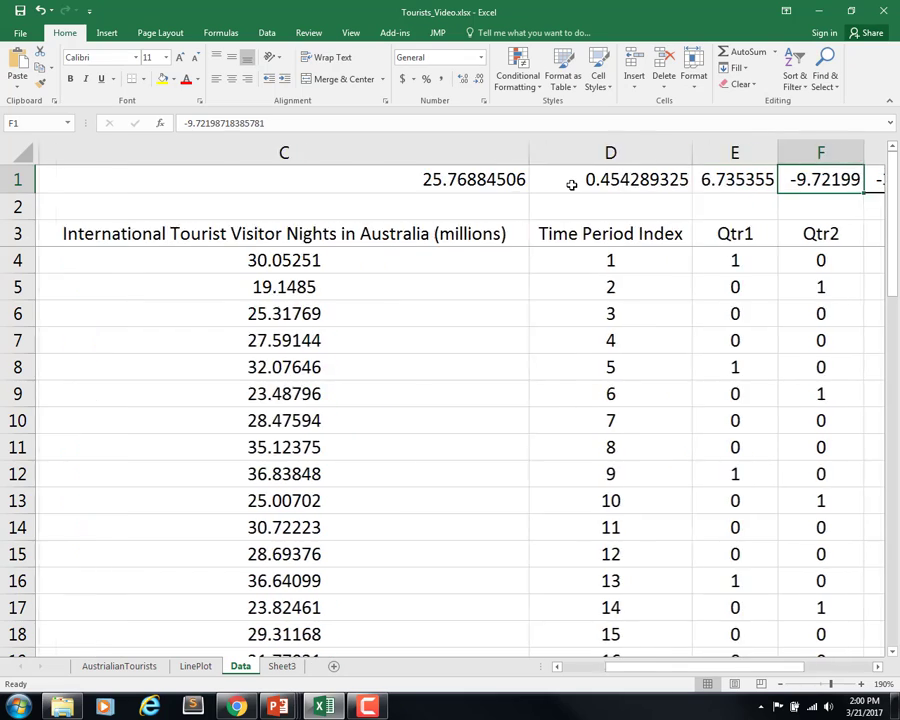
key(Left)
key(Left)
key(Left)
key(Left)
key(Left)
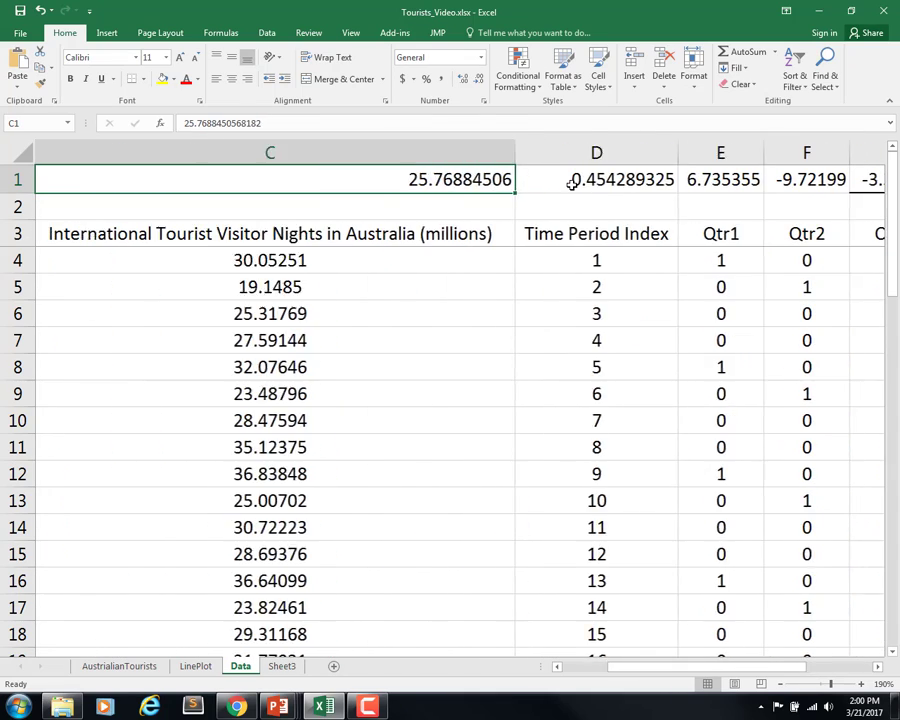
key(Down)
key(Down)
key(Down)
key(Down)
key(Down)
key(Down)
key(Down)
key(Down)
key(Down)
key(Down)
key(Down)
key(Down)
key(Down)
key(Down)
key(Down)
key(Down)
key(Down)
key(Down)
key(Down)
key(Down)
key(Down)
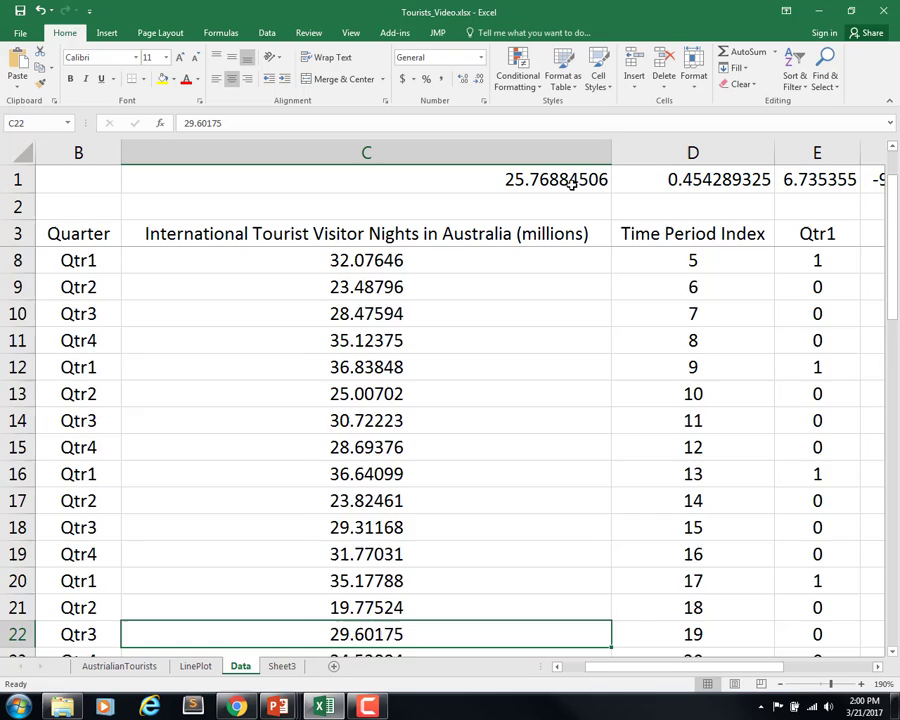
key(Down)
key(Down)
key(Down)
key(Down)
key(Left)
key(Left)
key(Down)
key(Down)
key(Down)
key(Down)
key(Down)
key(Down)
key(Down)
key(Down)
key(Down)
key(Down)
key(Down)
key(Down)
key(Down)
key(Down)
key(Down)
key(Down)
key(Down)
key(Down)
key(Down)
key(Down)
key(Down)
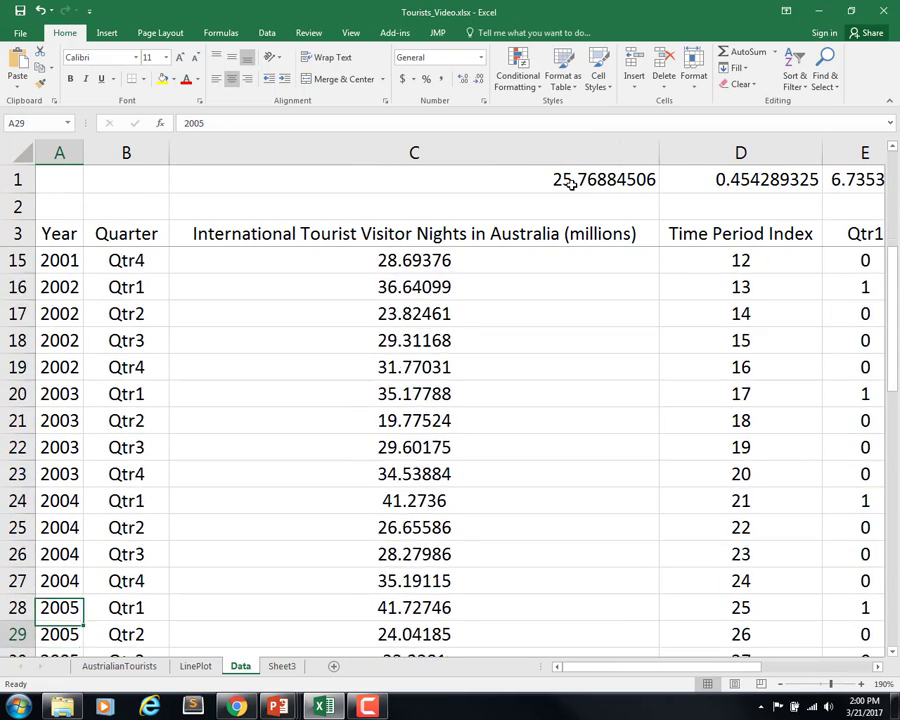
key(Up)
key(Up)
key(Up)
key(Up)
key(Up)
key(Up)
key(Up)
key(Up)
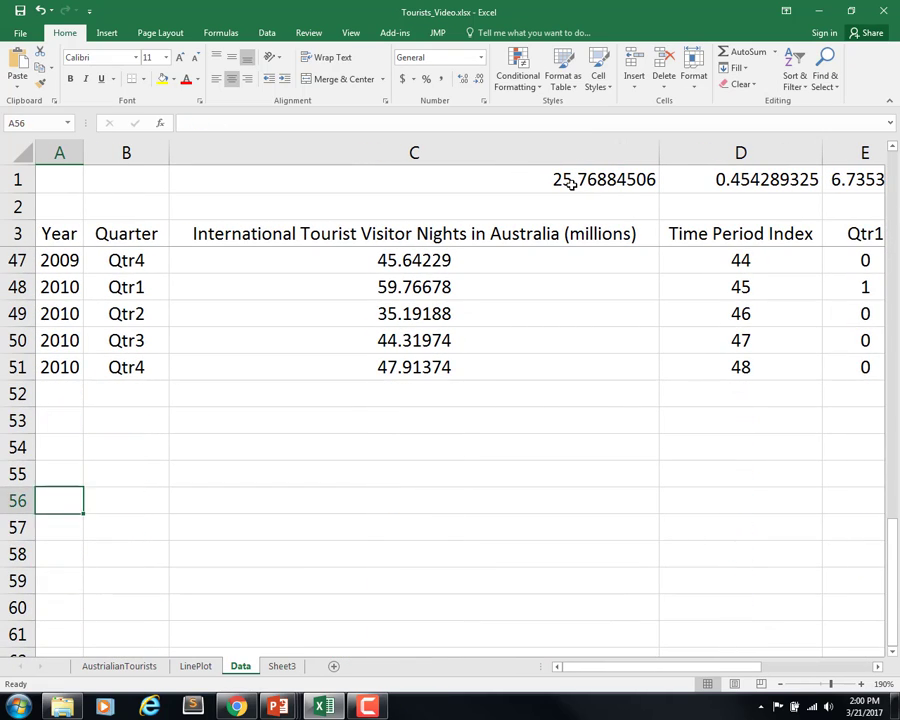
key(Down)
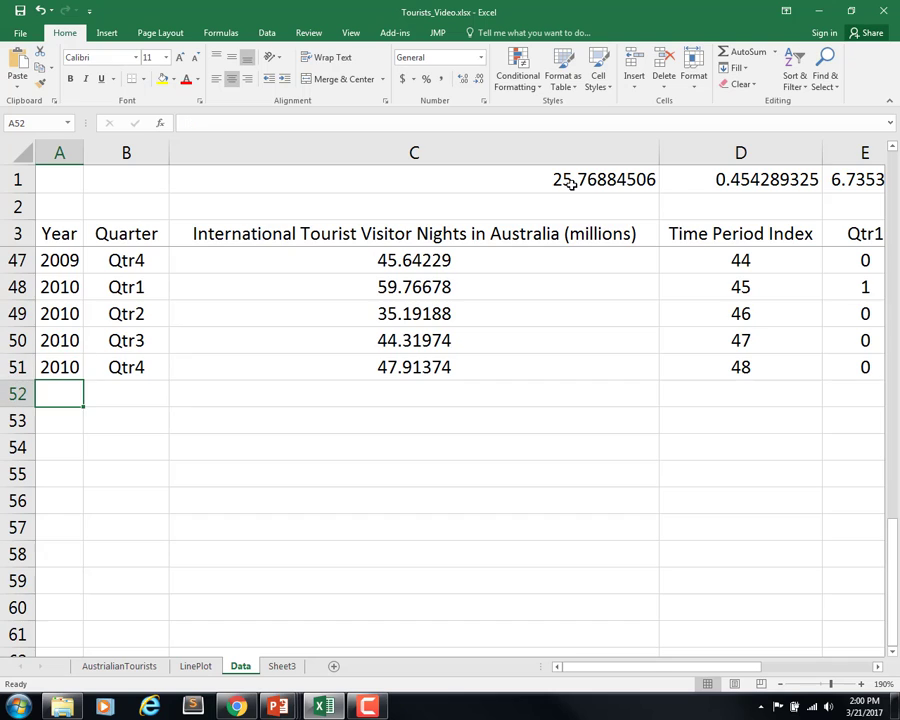
Step: Enter 2011 in A52 and fill it down through A55
text(2011)
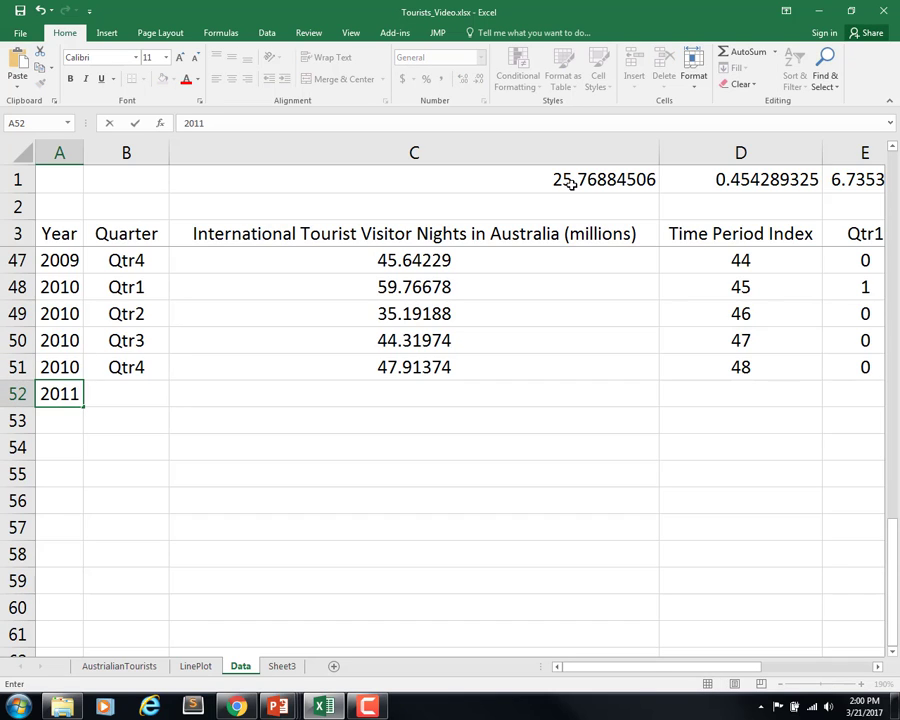
key(Return)
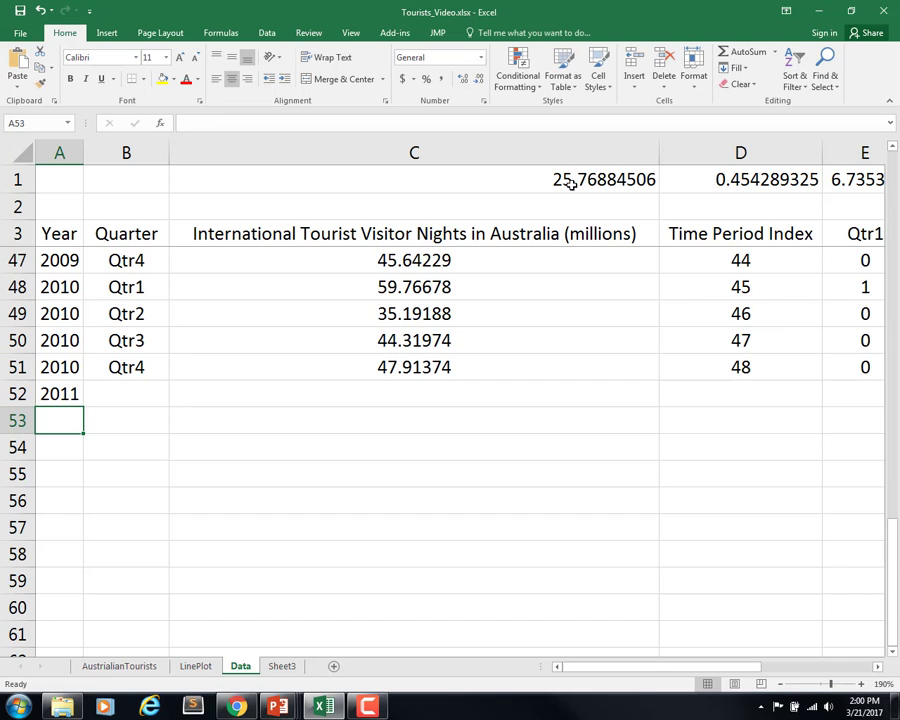
click(70, 400)
drag(84, 406, 90, 474)
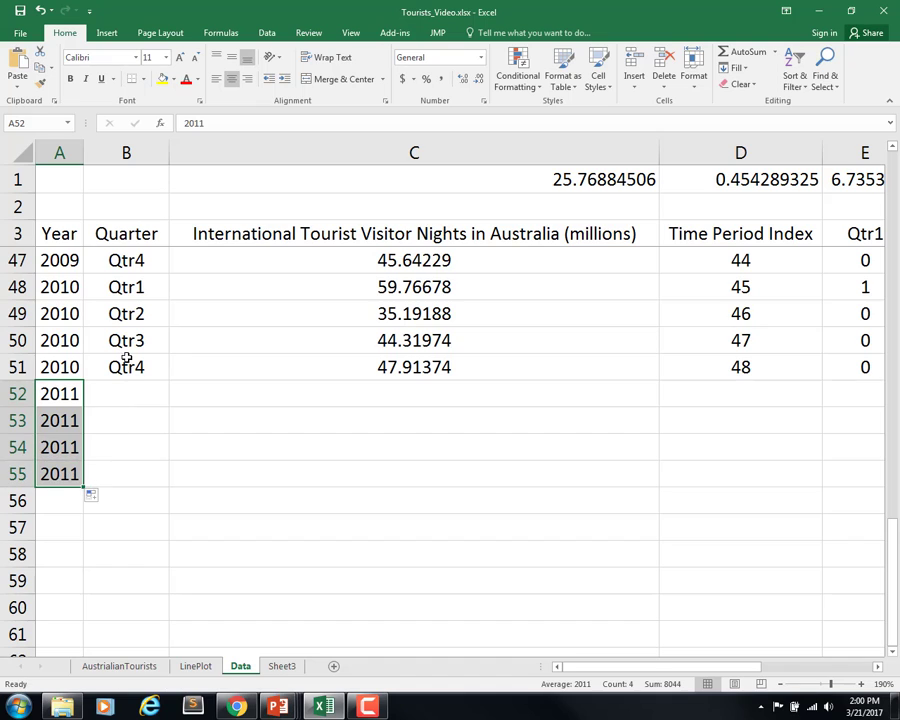
Step: Copy the Qtr1–Qtr4 labels from B48:B51 into B52:B55 and B56:B59
drag(129, 299, 136, 364)
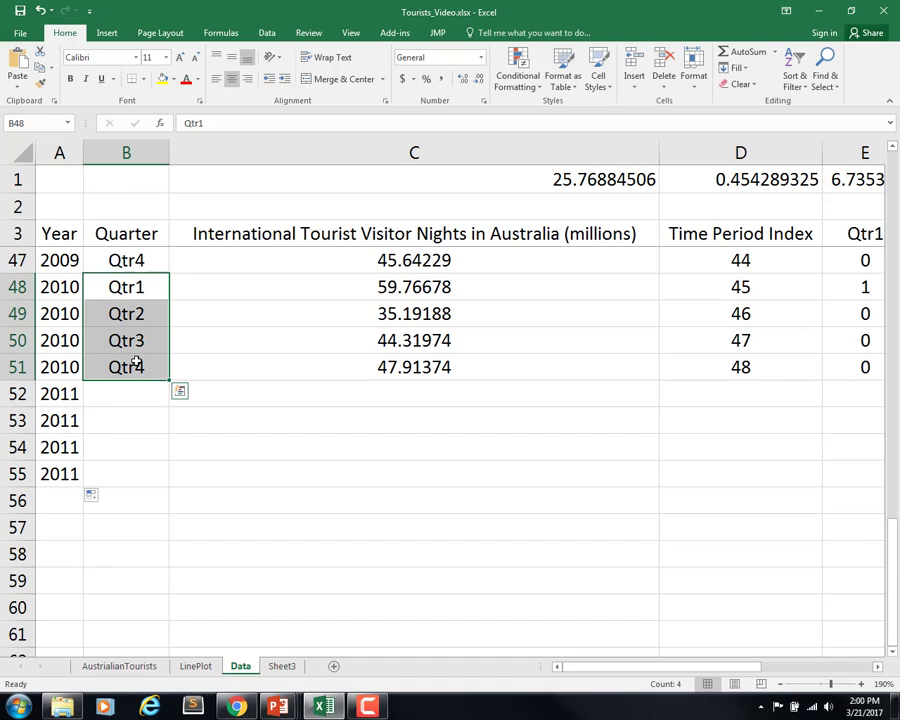
key(ctrl+c)
click(128, 399)
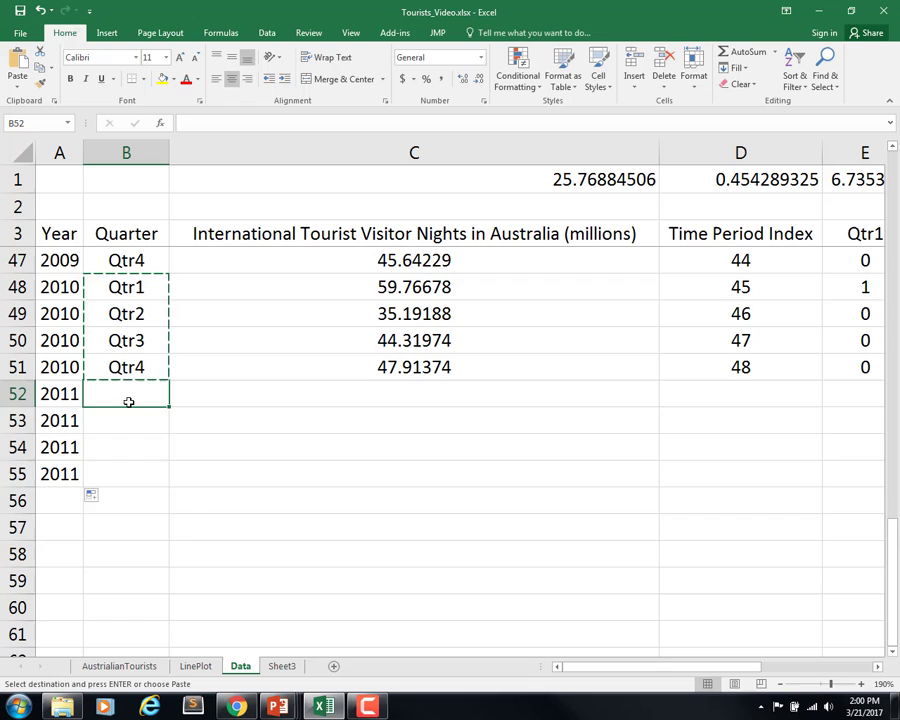
key(ctrl+v)
click(123, 497)
key(ctrl+v)
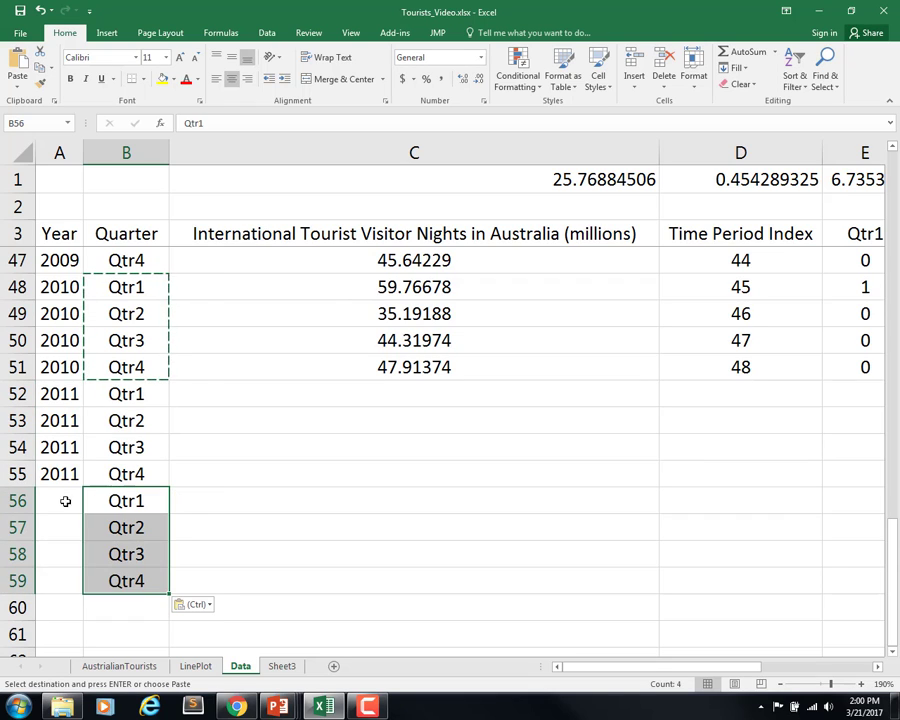
Step: Enter 2012 in A56 and copy it into A57:A59
click(62, 498)
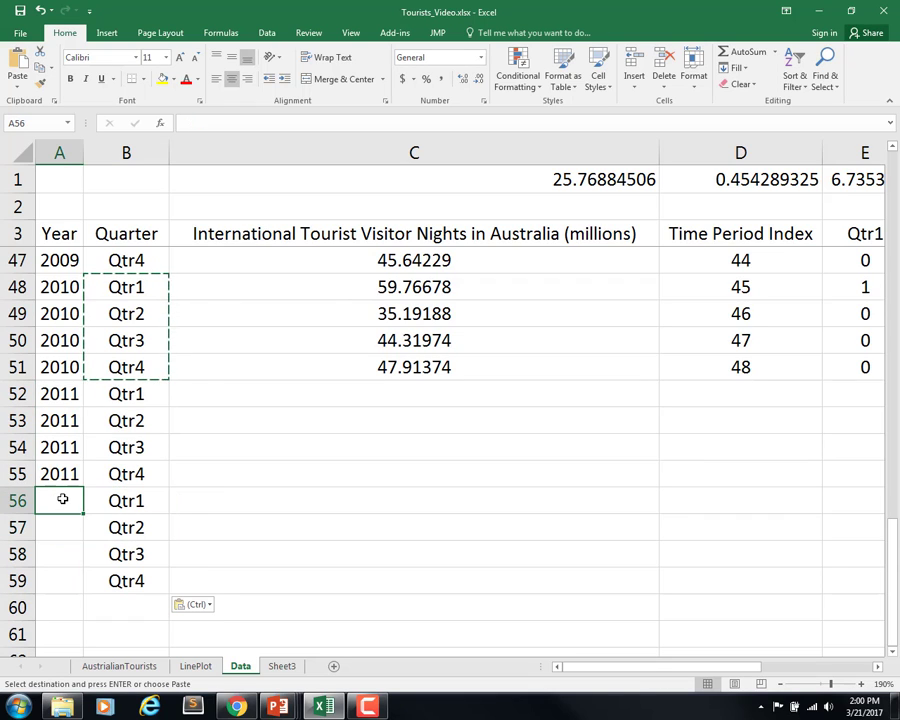
text(2012)
key(ctrl+Return)
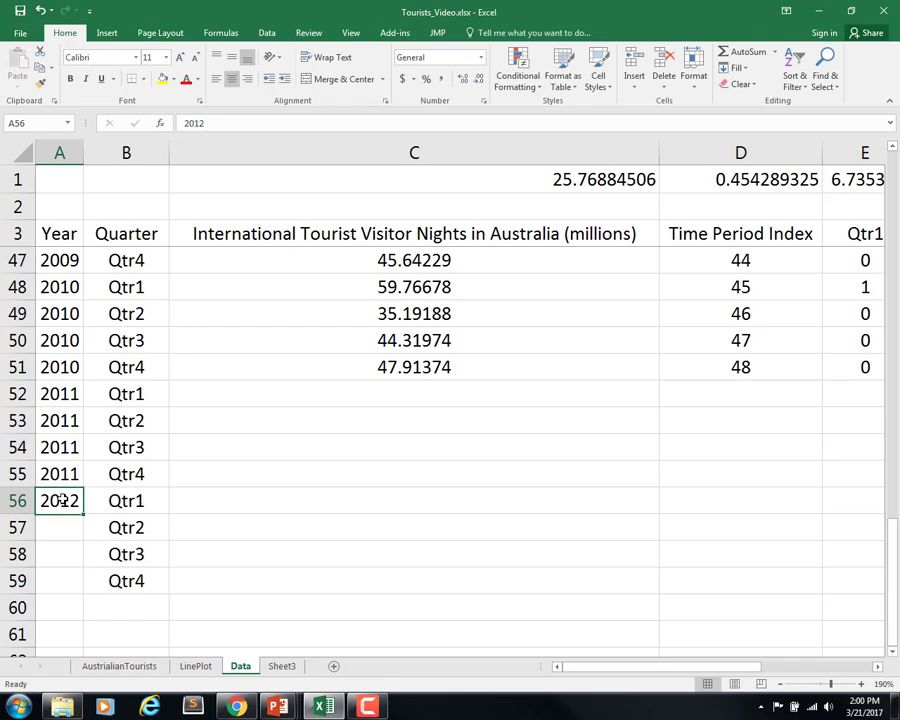
key(ctrl+c)
key(Down)
key(shift+Down)
key(shift+Down)
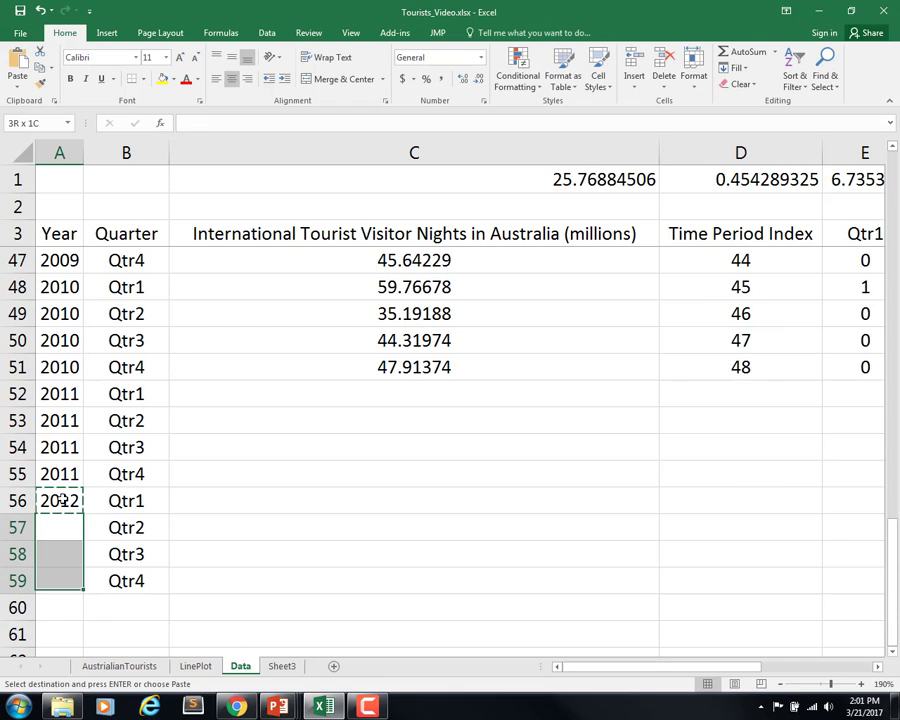
key(ctrl+v)
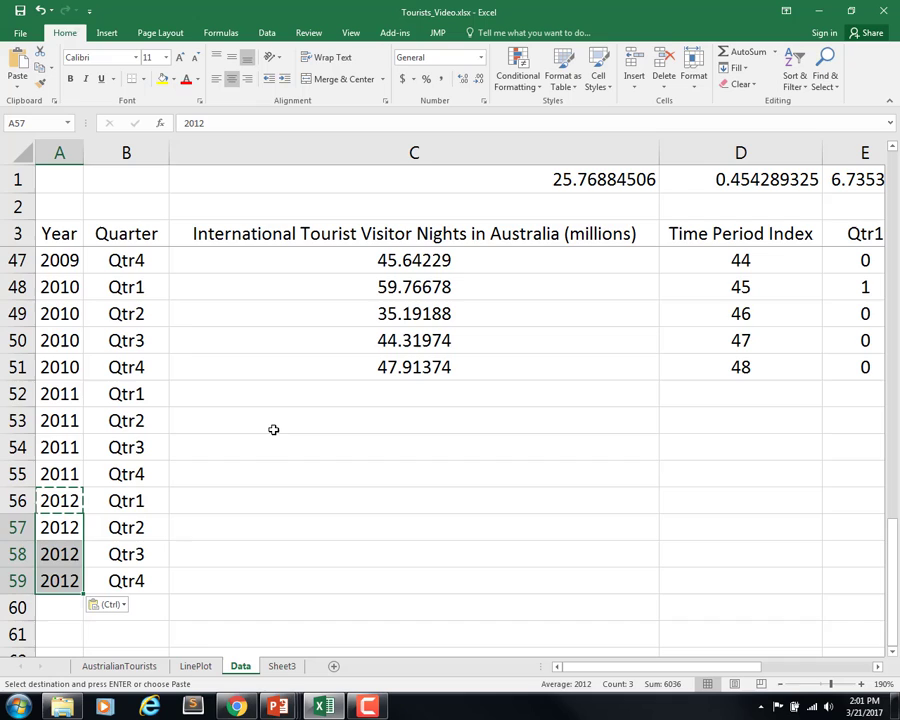
Step: Put a '?' placeholder in each visitor nights cell from C52 to C59
click(322, 442)
click(327, 393)
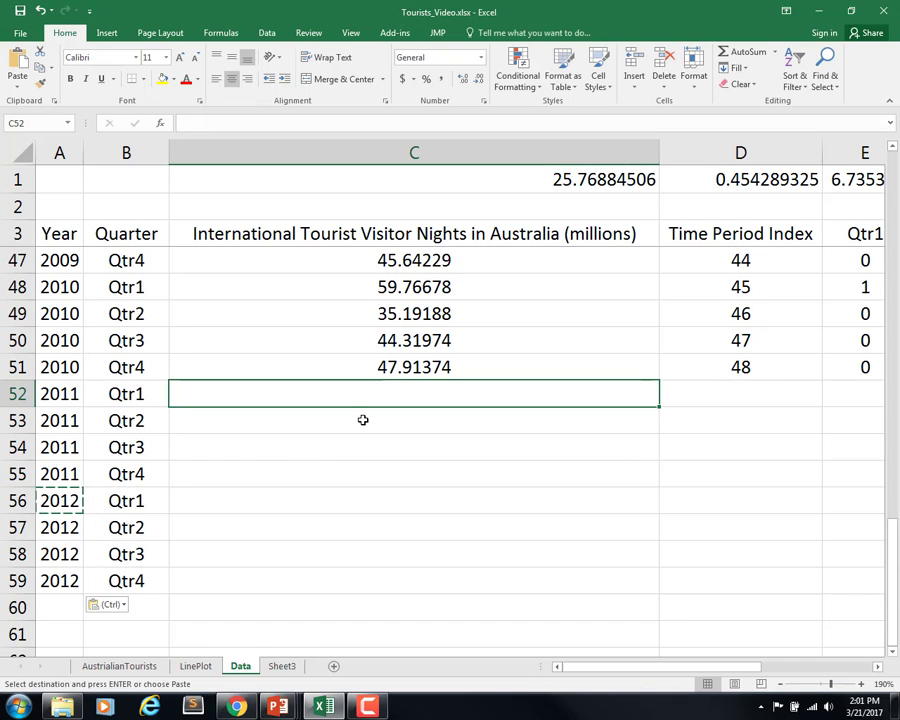
text(?)
key(Return)
text(?)
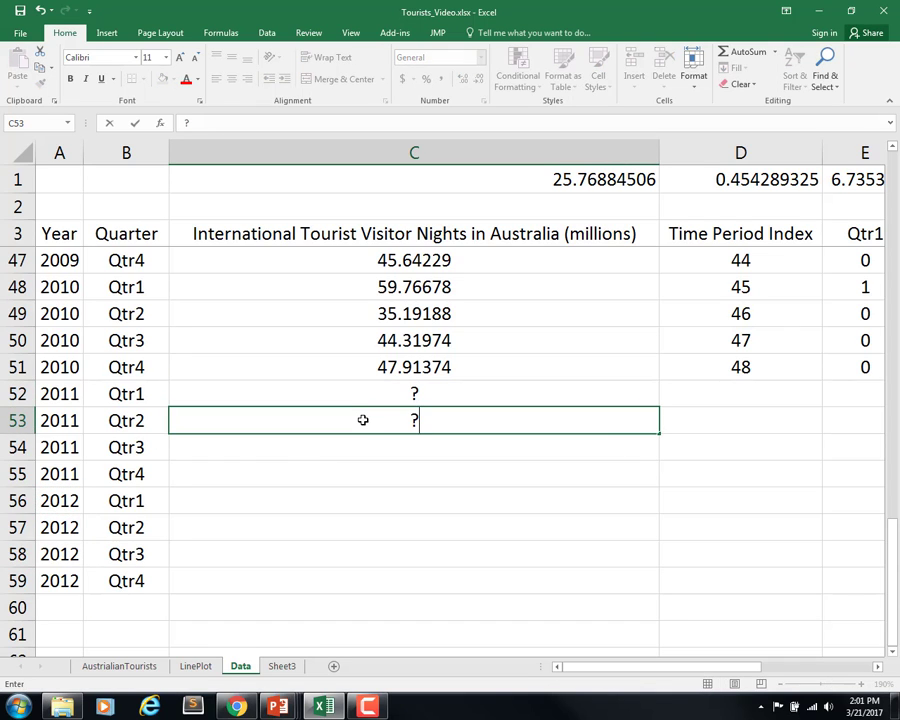
key(Return)
text(?)
key(Return)
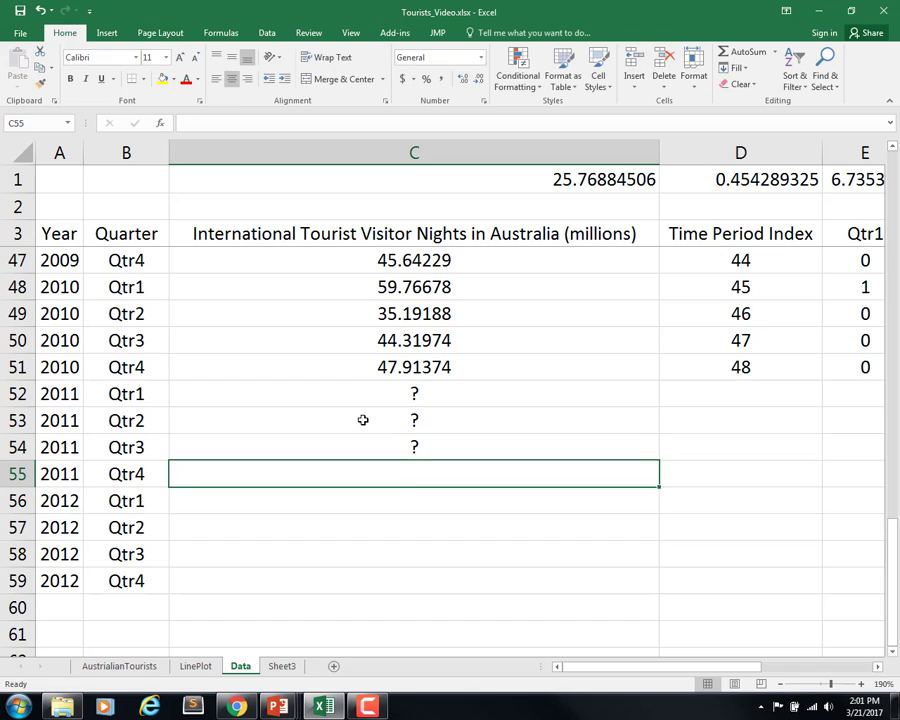
text(?)
key(Return)
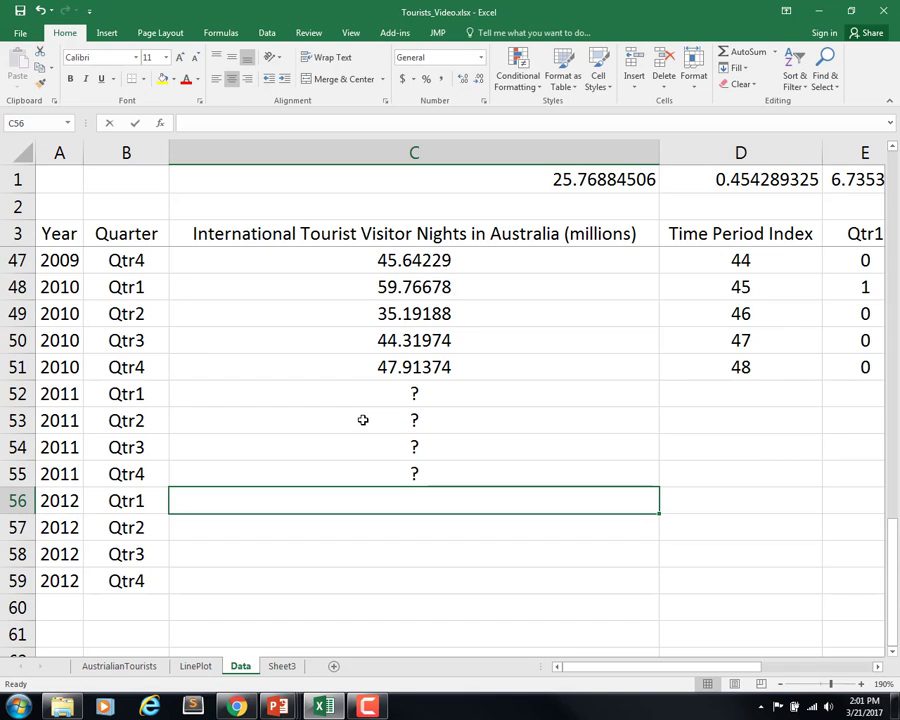
text(?)
key(Return)
text(?)
key(Return)
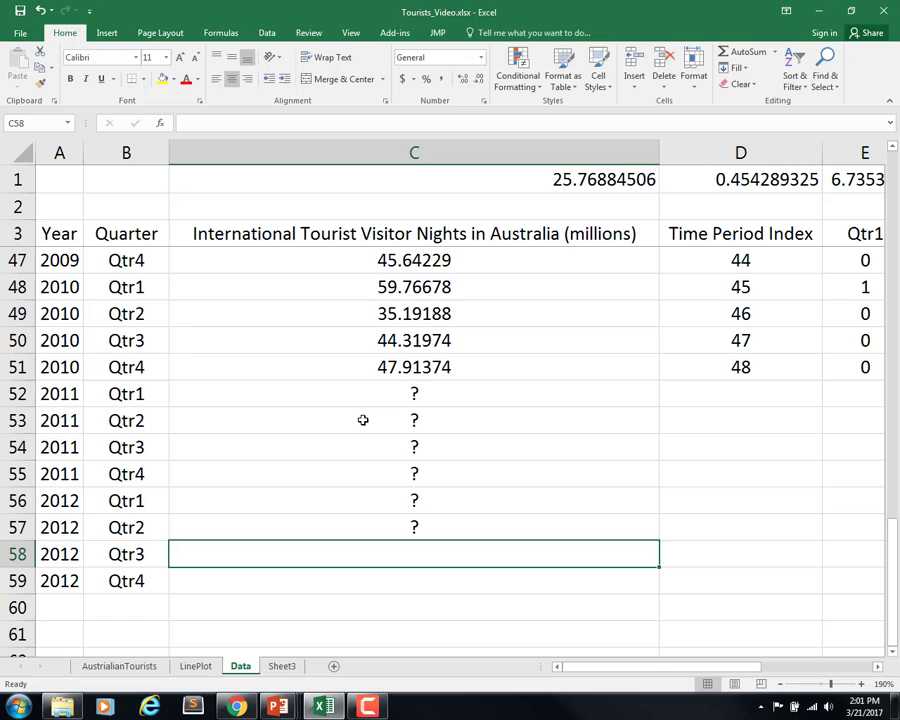
text(?)
key(Return)
text(?)
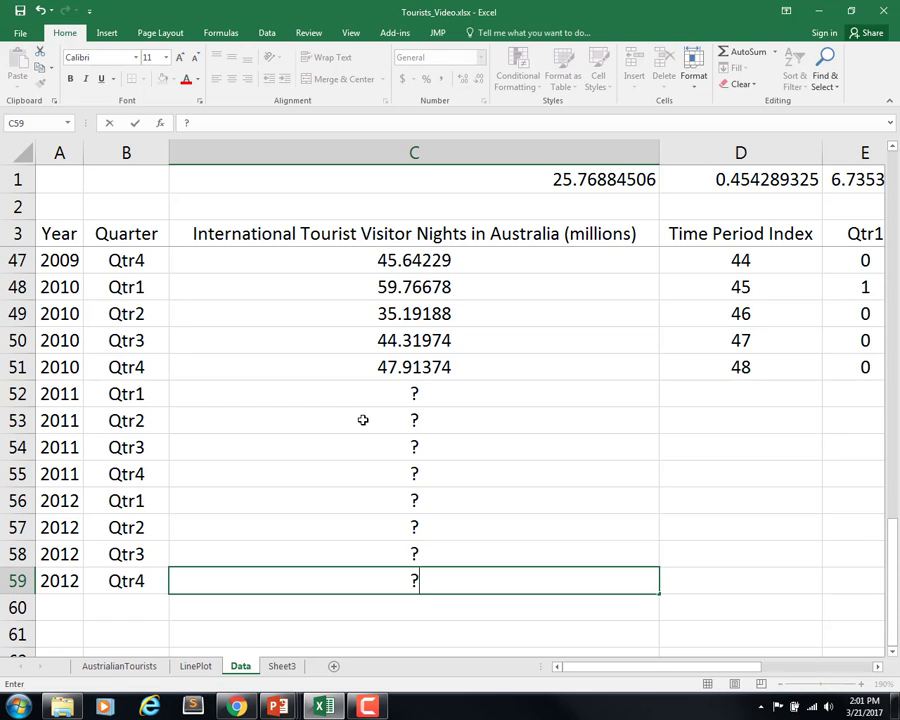
key(Return)
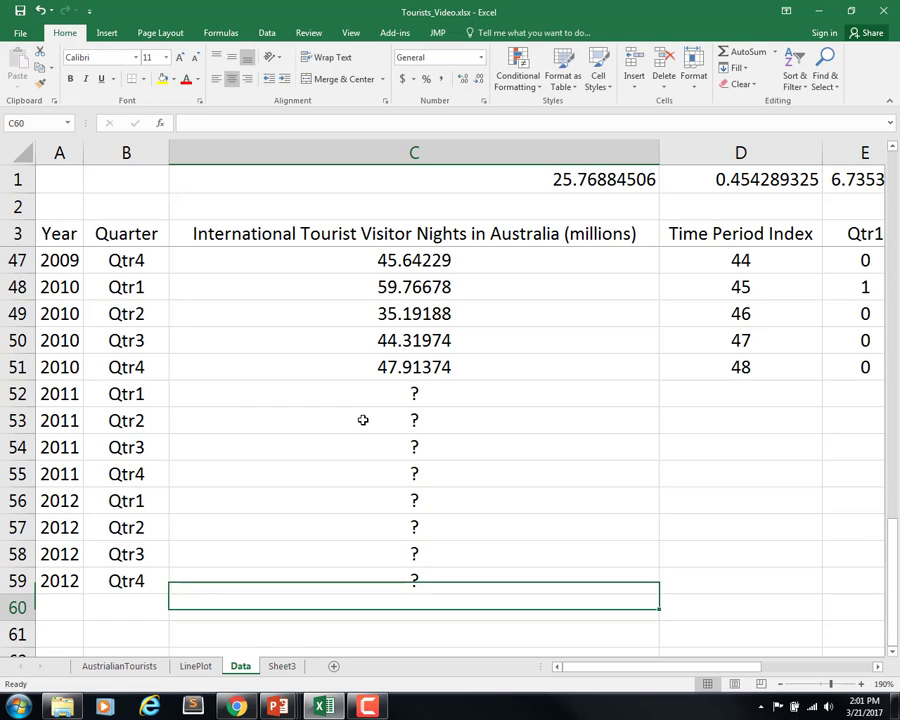
Step: Scroll right to the Forecast column and shade cells I52:I59 yellow
click(878, 667)
click(878, 667)
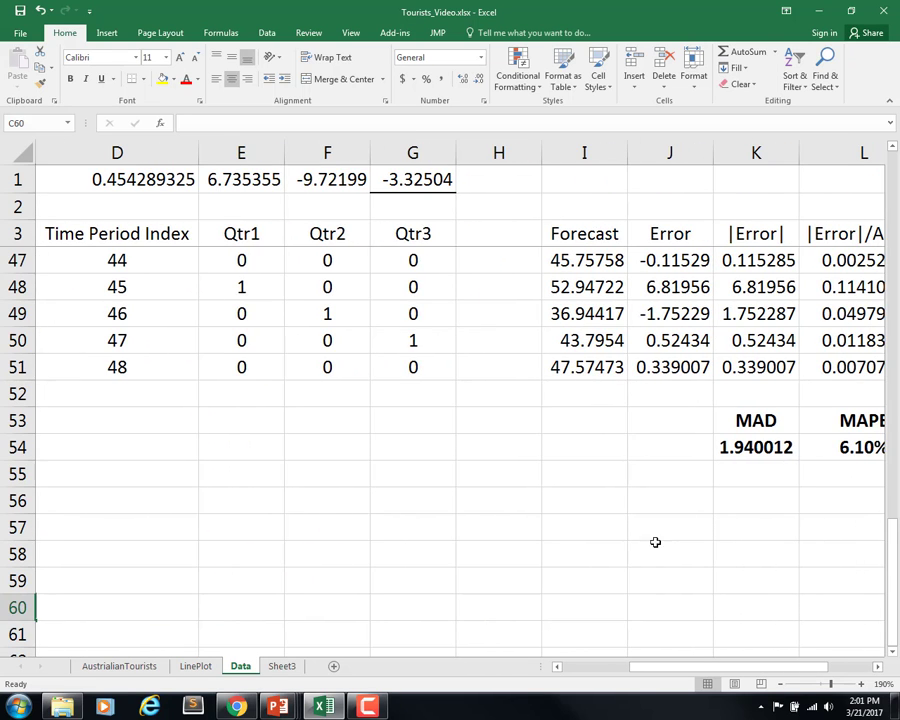
drag(574, 389, 588, 598)
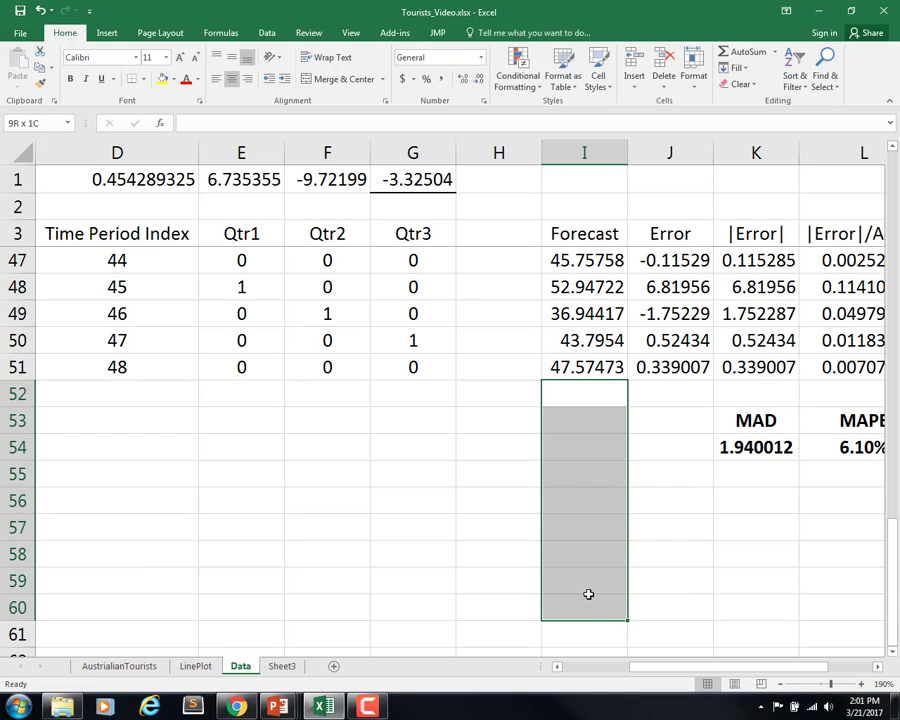
drag(588, 594, 589, 590)
click(161, 80)
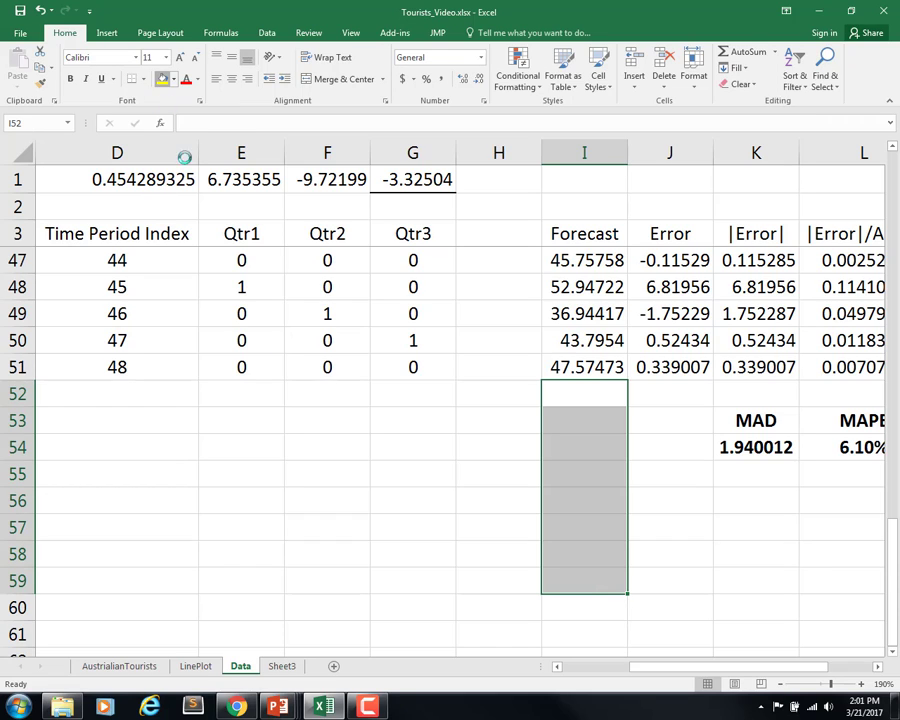
click(551, 404)
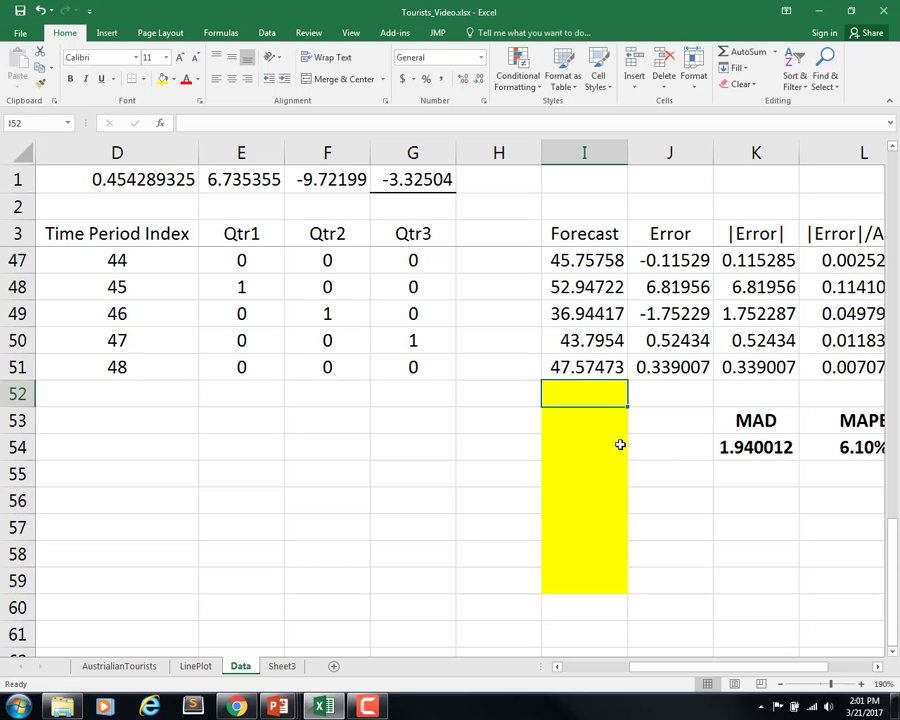
click(588, 368)
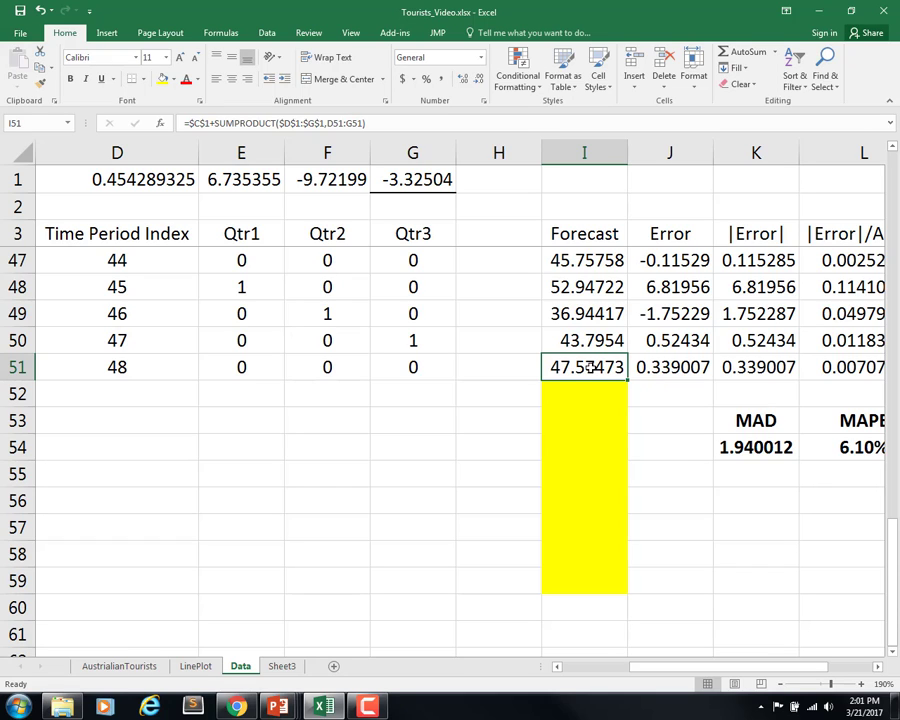
Step: Copy the I51 forecast formula down to I59 and give I52:I59 a yellow fill
double_click(590, 367)
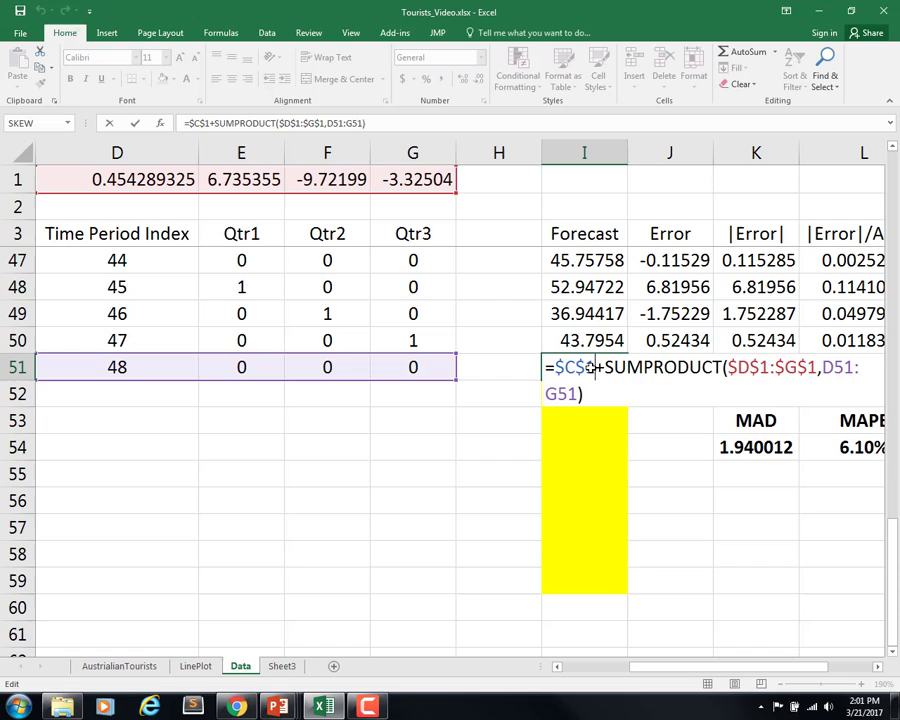
key(Escape)
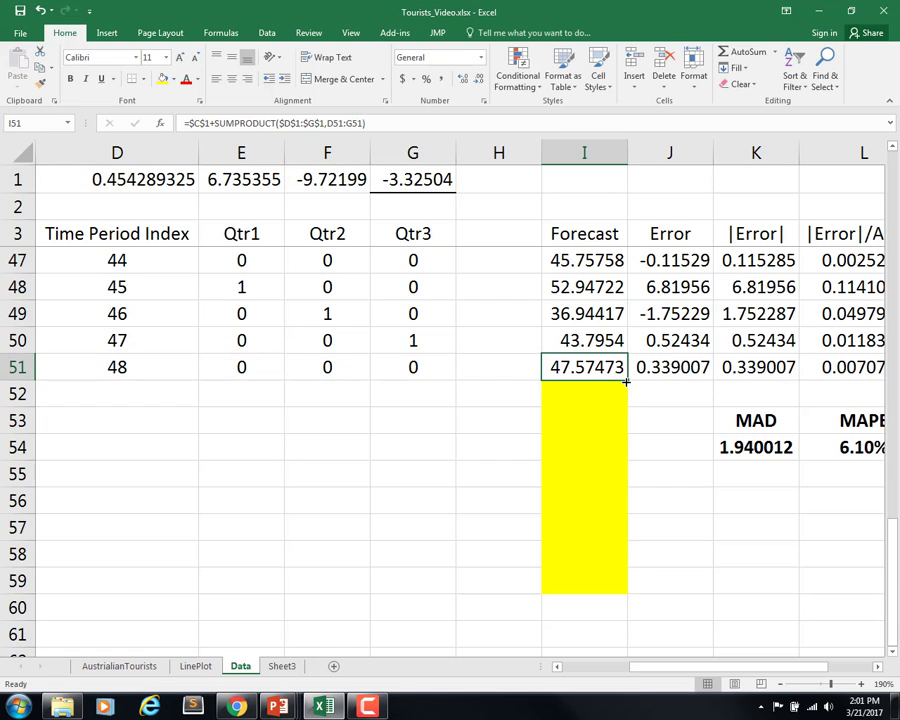
drag(626, 380, 635, 595)
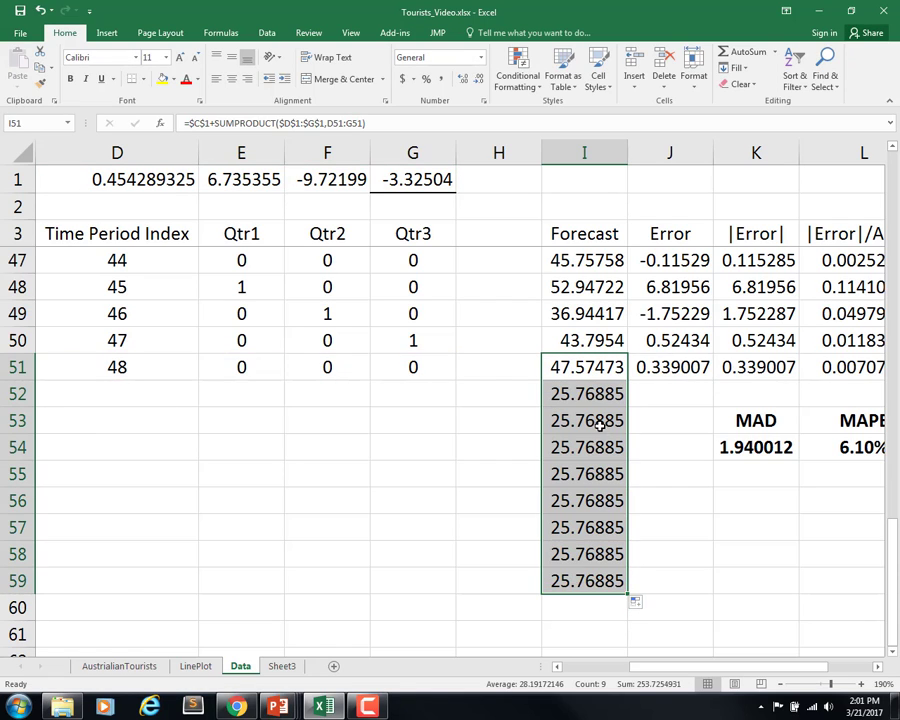
drag(590, 394, 603, 573)
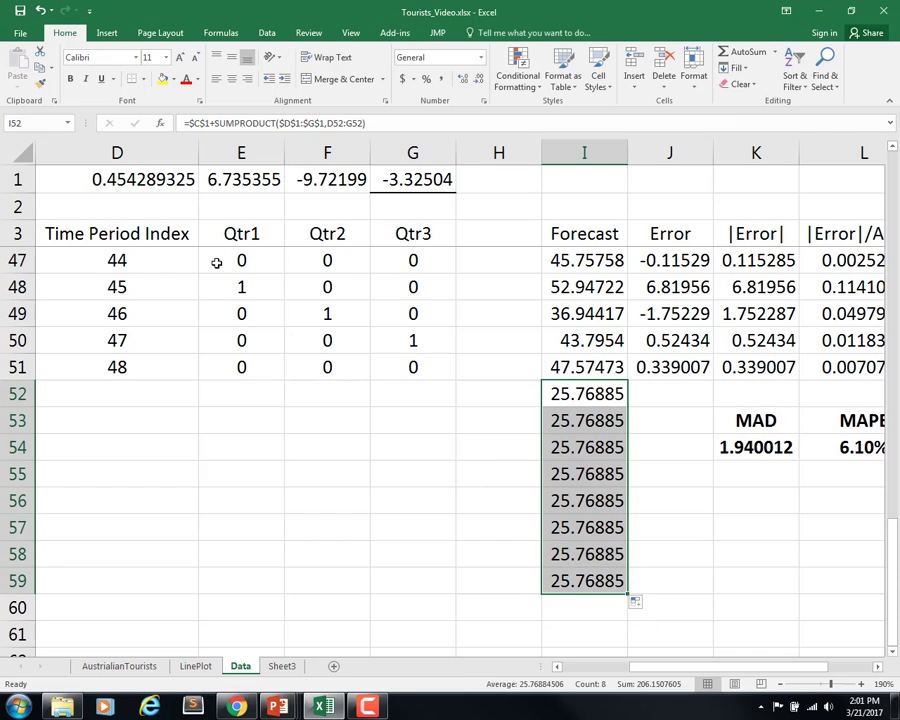
click(163, 79)
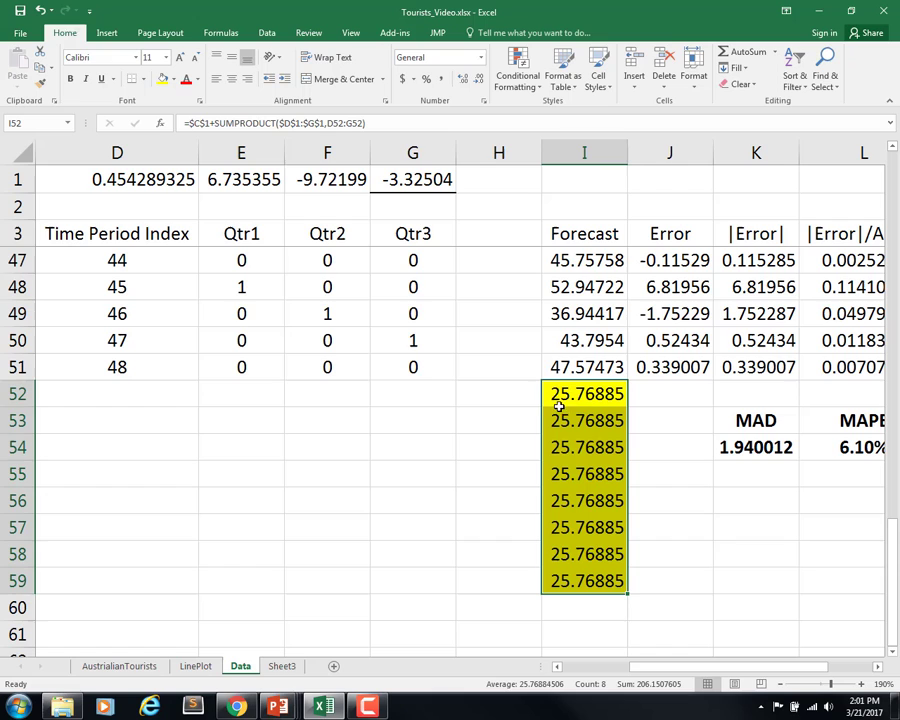
Step: Select the time index values 47 and 48 to extend the series as 49–56 in D52:D59
click(558, 669)
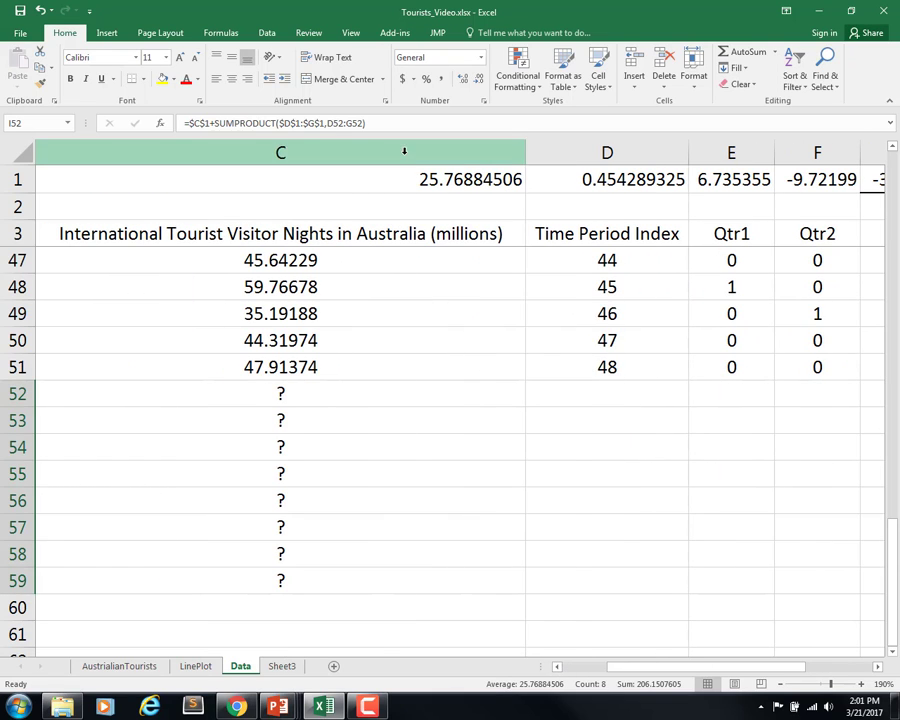
click(603, 397)
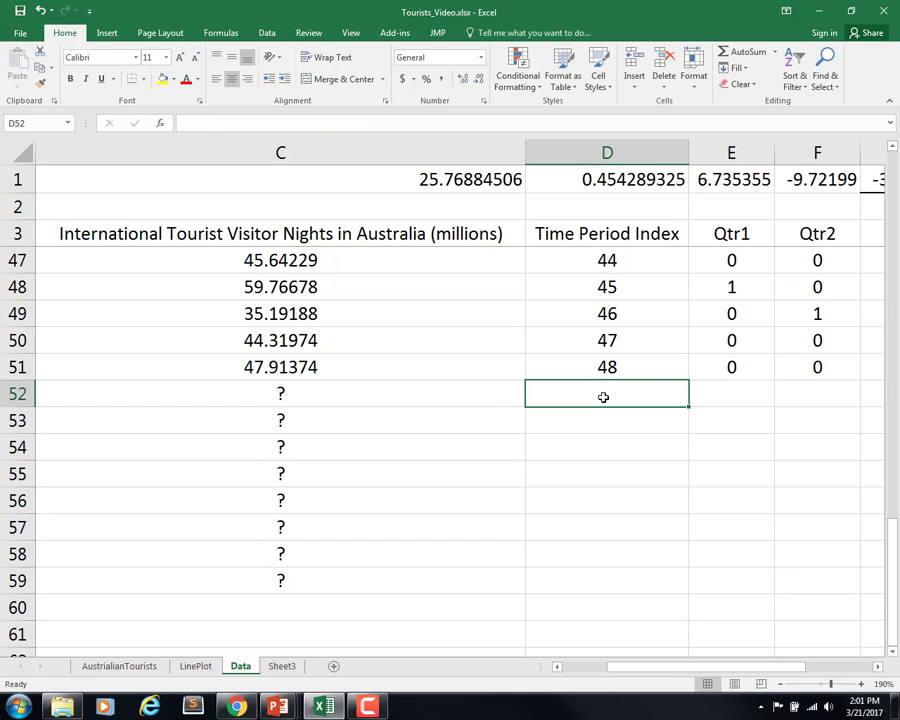
key(Right)
key(Right)
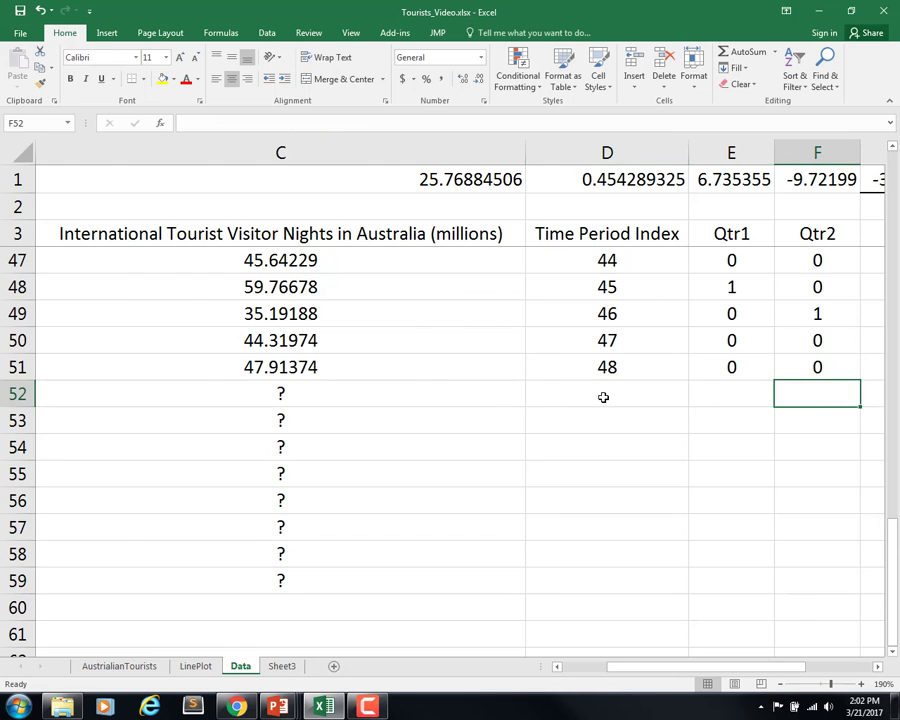
scroll(603, 397, right, 1)
key(Left)
key(Left)
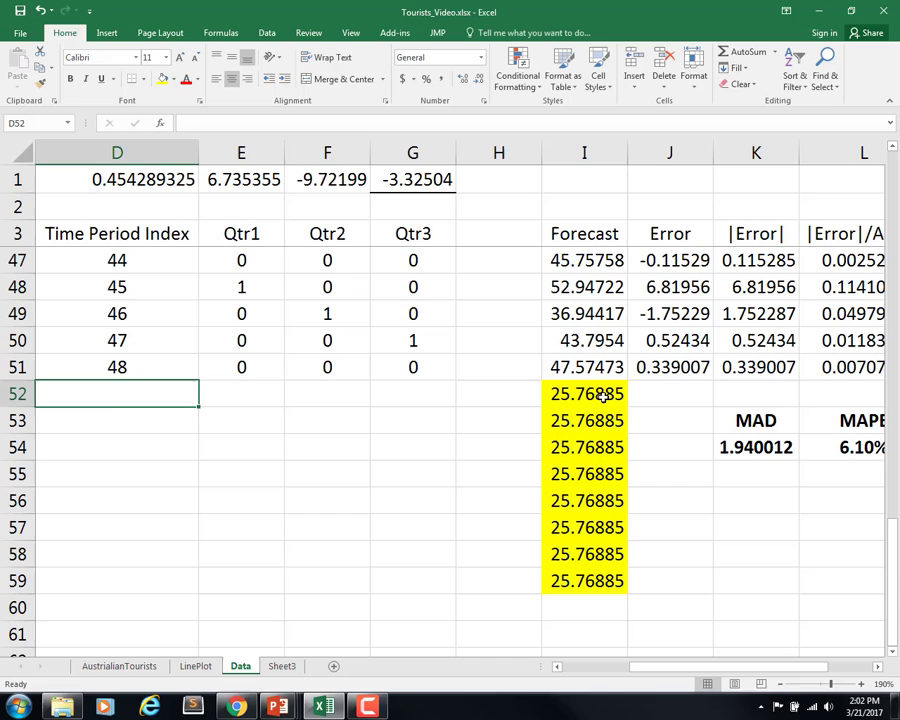
key(Right)
key(Right)
key(Right)
key(Left)
key(Left)
key(Left)
drag(165, 347, 190, 486)
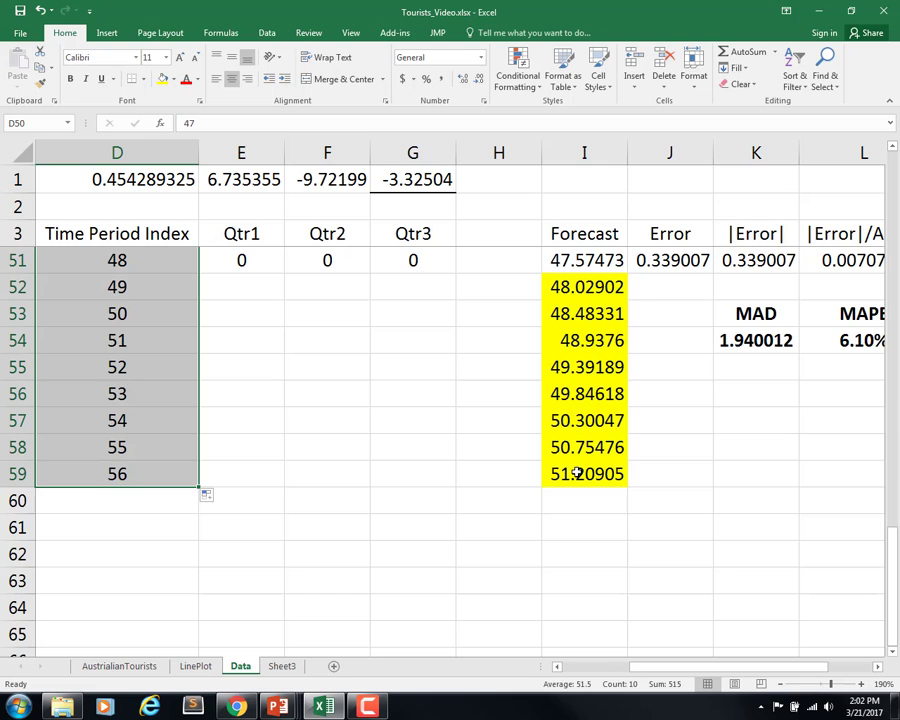
Step: Fill the Qtr1–Qtr3 IF dummy formulas from E51:G51 down to row 59
scroll(295, 360, up, 3)
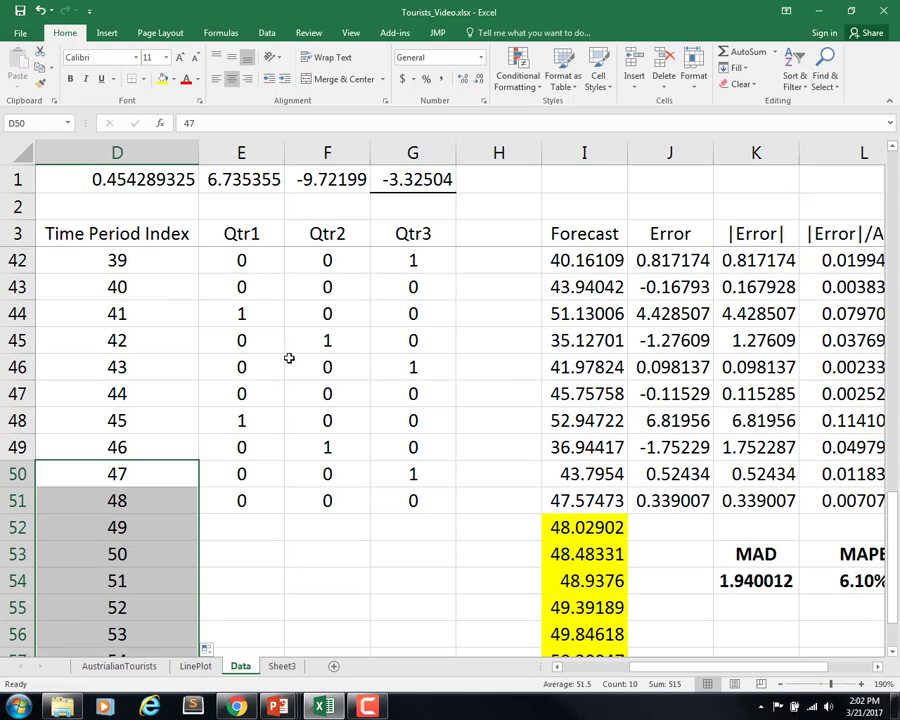
click(246, 501)
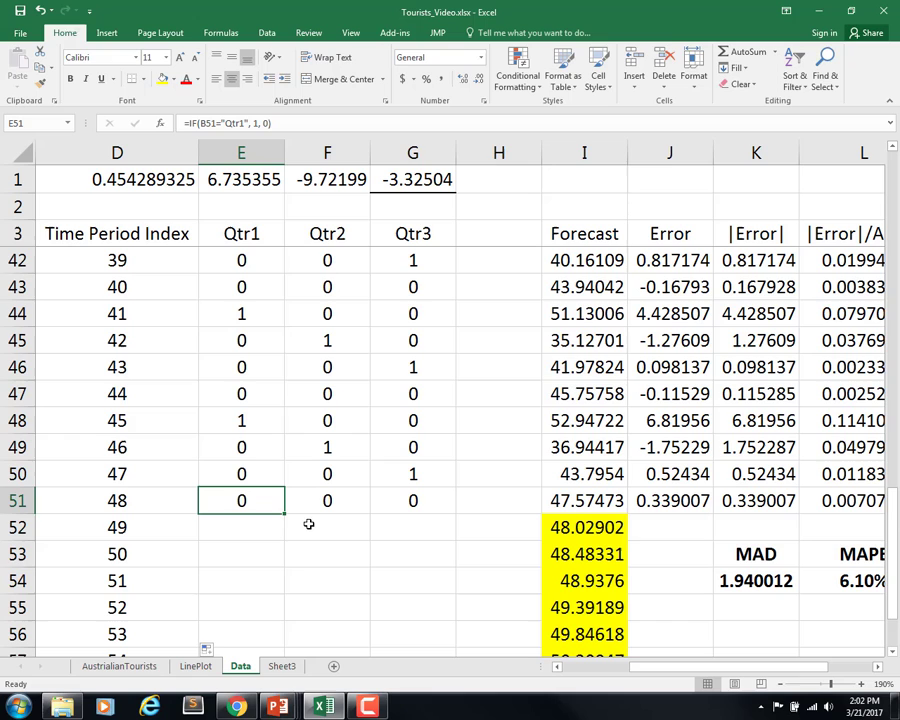
drag(266, 501, 392, 503)
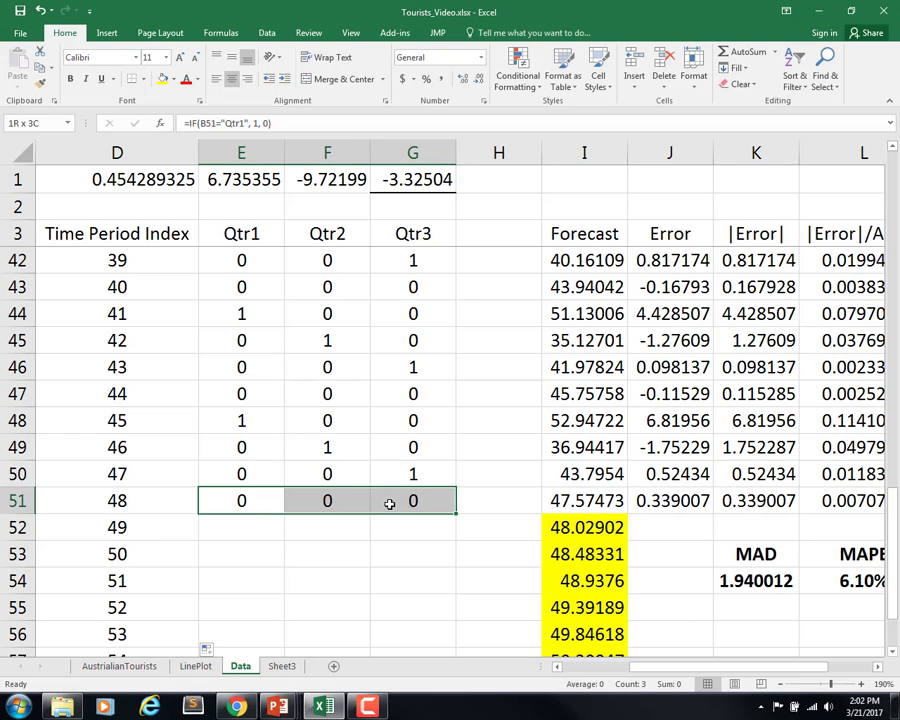
double_click(455, 517)
Step: Check the new quarter dummy values across rows 52–57
scroll(444, 548, down, 2)
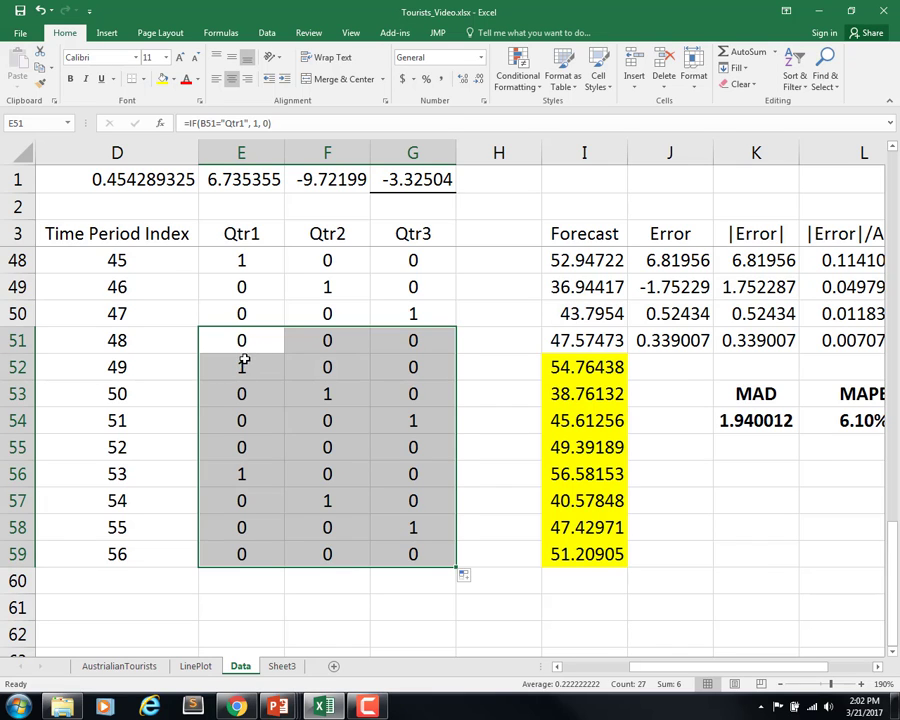
click(243, 365)
key(Left)
key(Left)
key(Left)
key(Left)
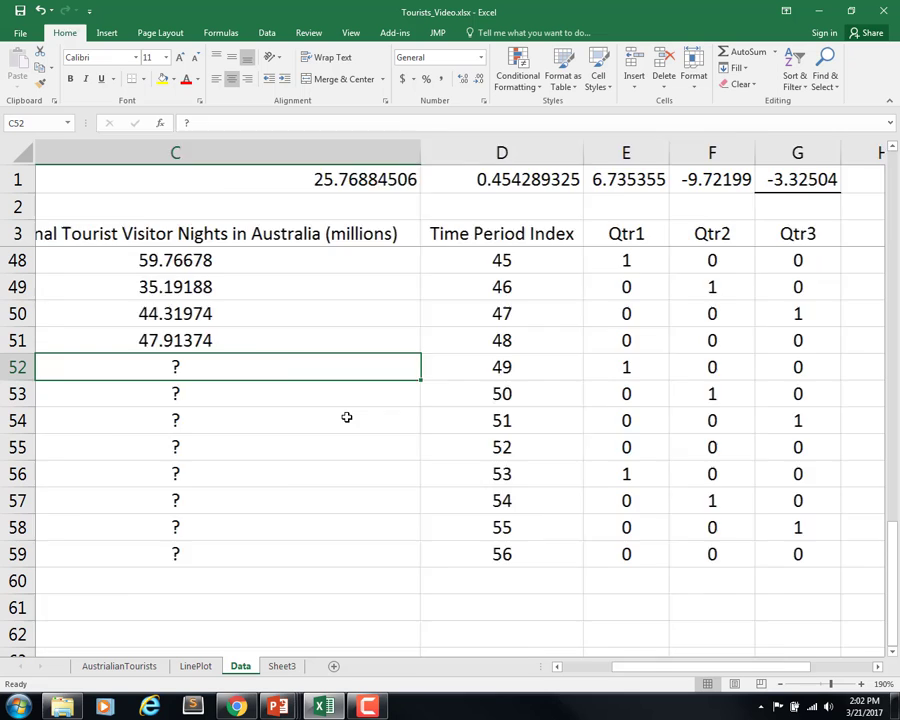
key(Right)
key(Right)
key(Right)
key(Right)
key(Right)
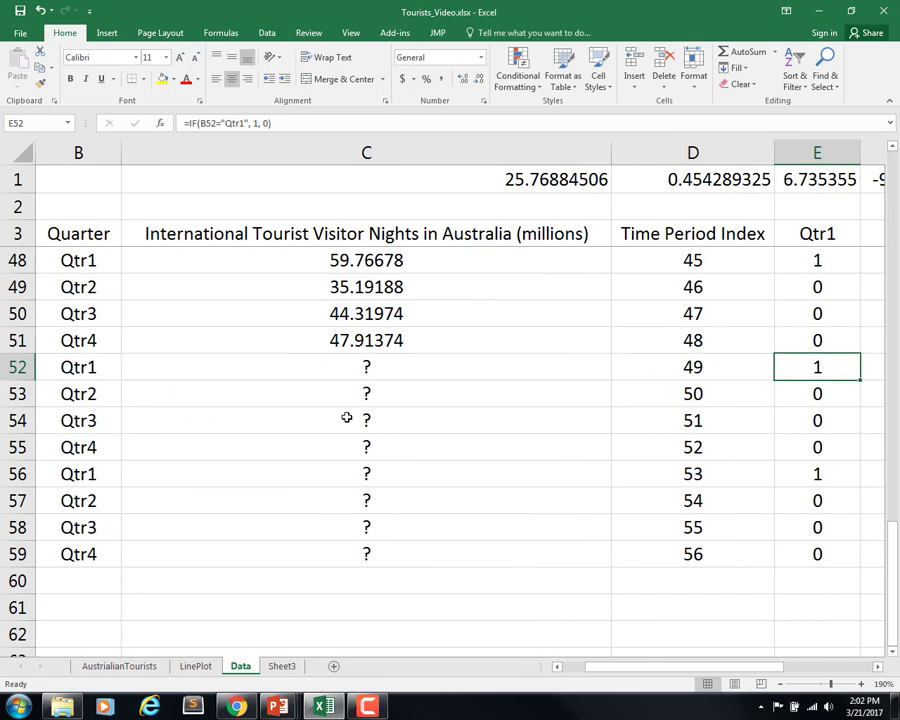
key(Down)
key(Down)
key(Right)
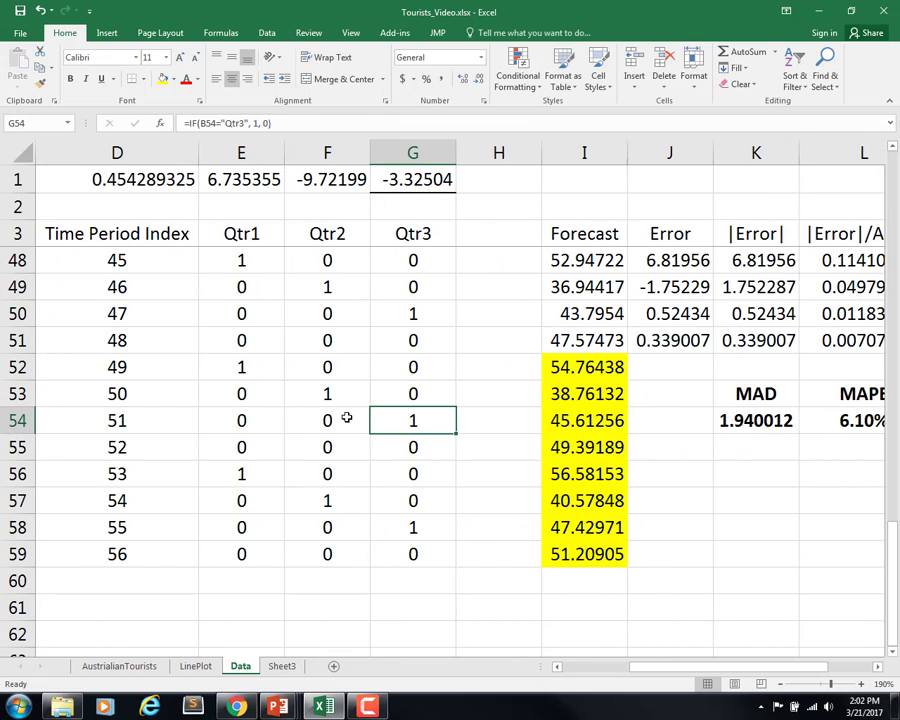
key(Down)
key(Down)
key(Down)
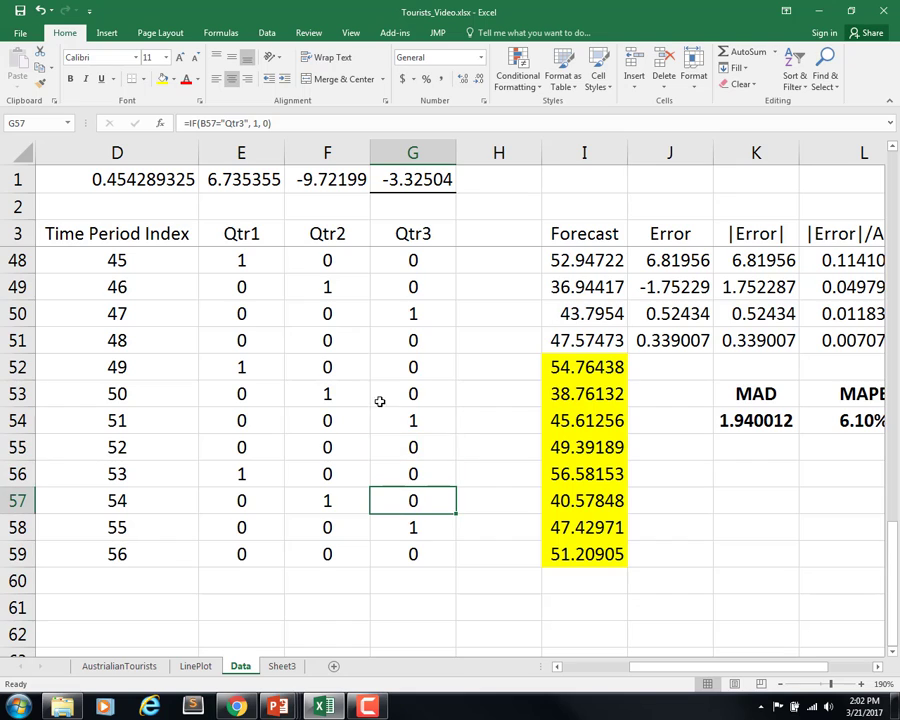
drag(567, 367, 623, 563)
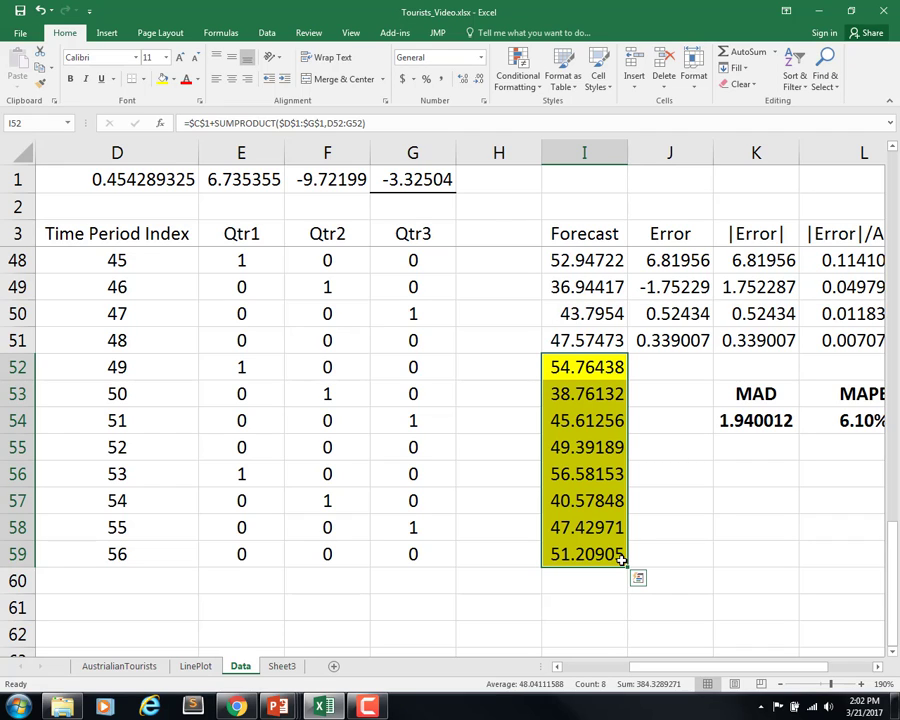
click(659, 371)
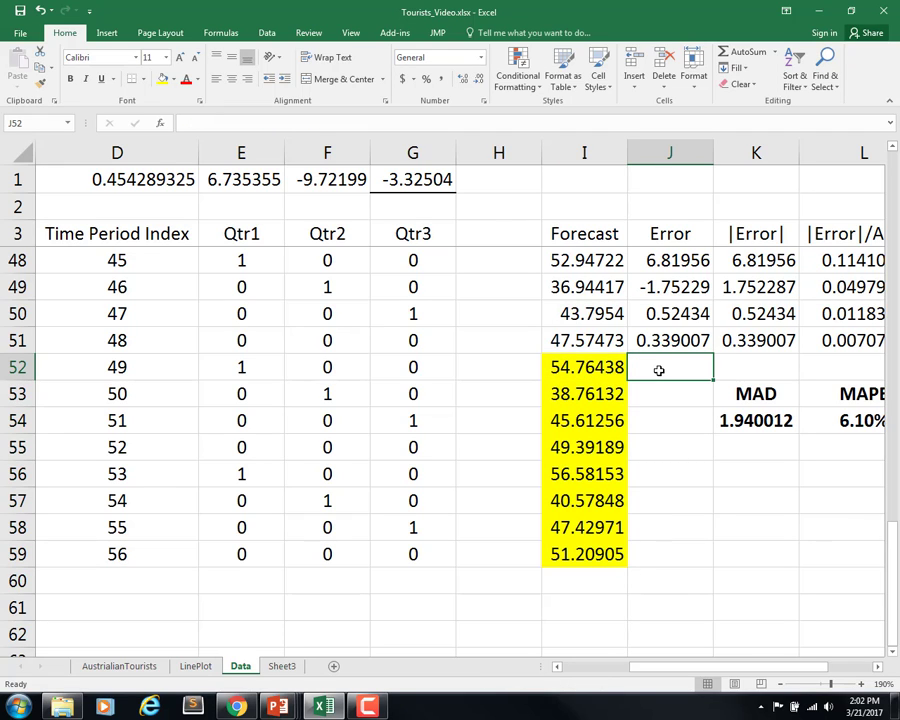
click(700, 345)
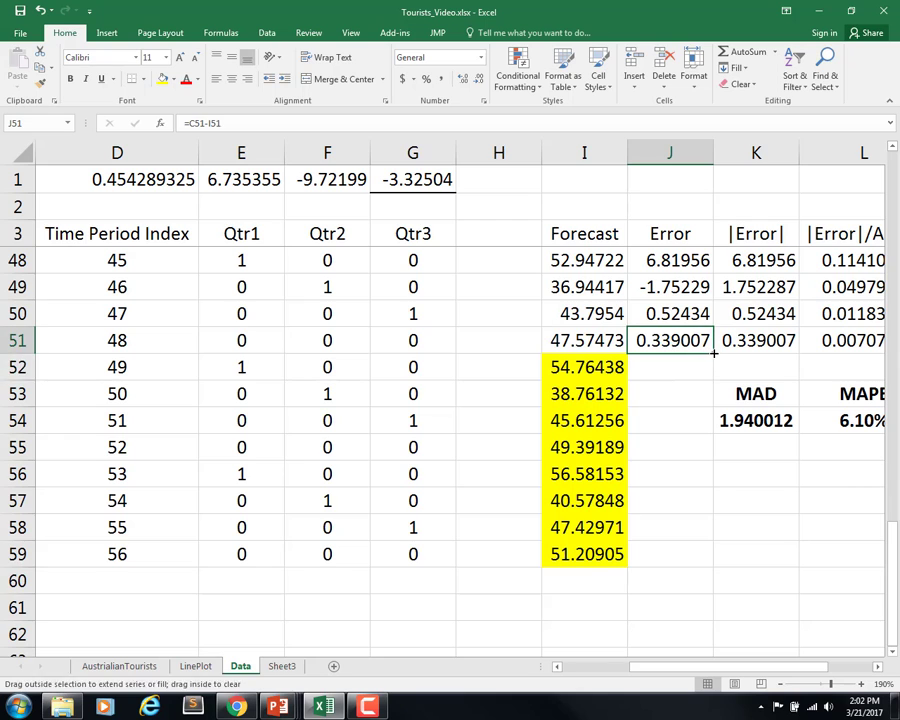
double_click(712, 354)
click(680, 372)
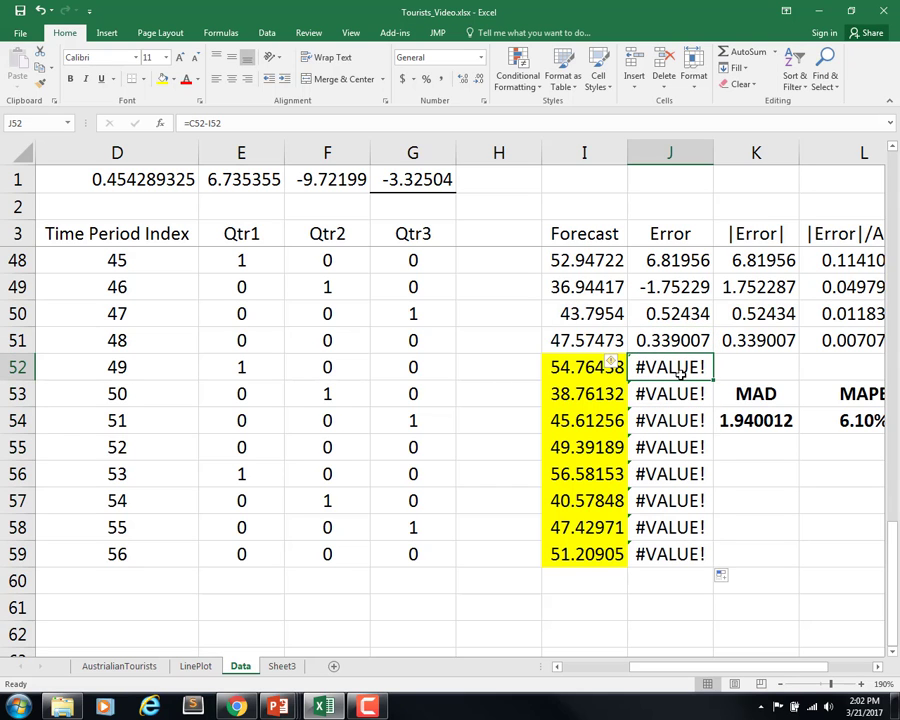
key(Left)
key(Left)
key(Left)
key(Left)
key(Left)
key(Left)
key(Left)
key(Left)
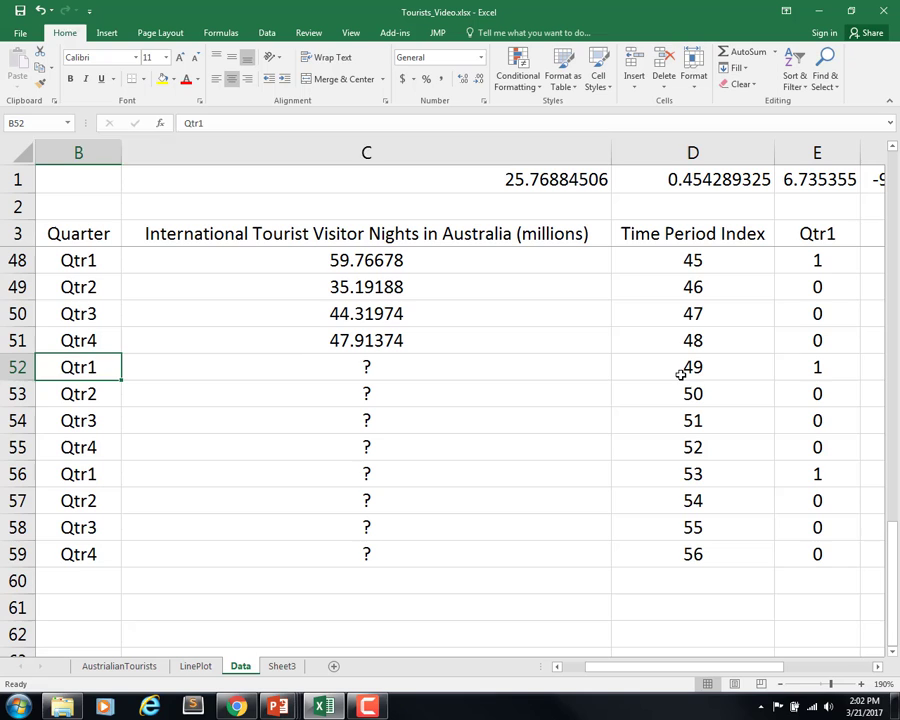
key(Right)
key(Right)
key(Right)
key(Right)
key(Right)
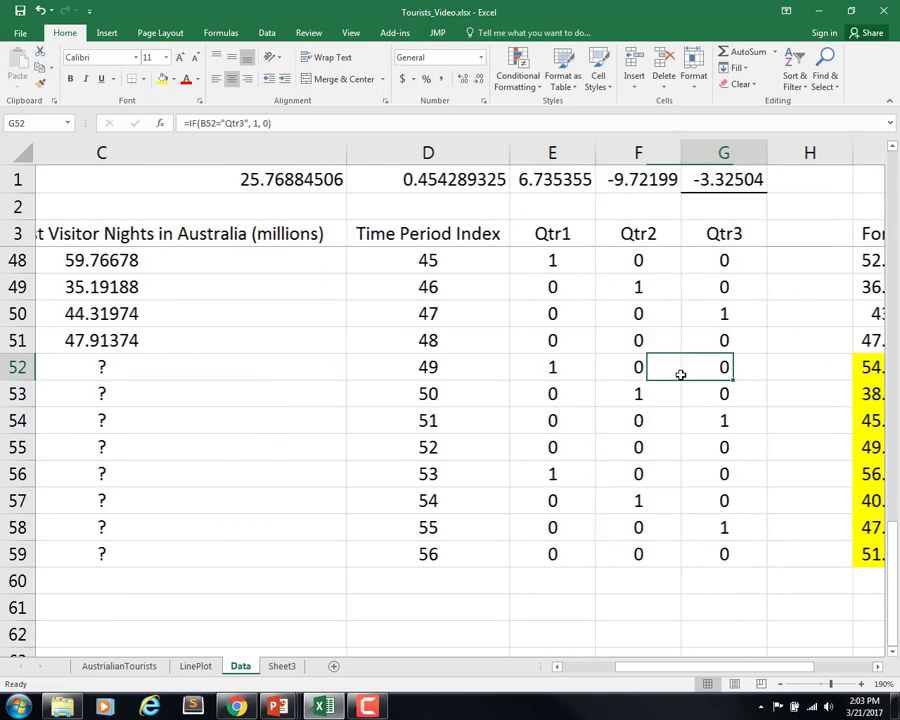
key(Right)
key(Right)
key(Right)
key(shift+Down)
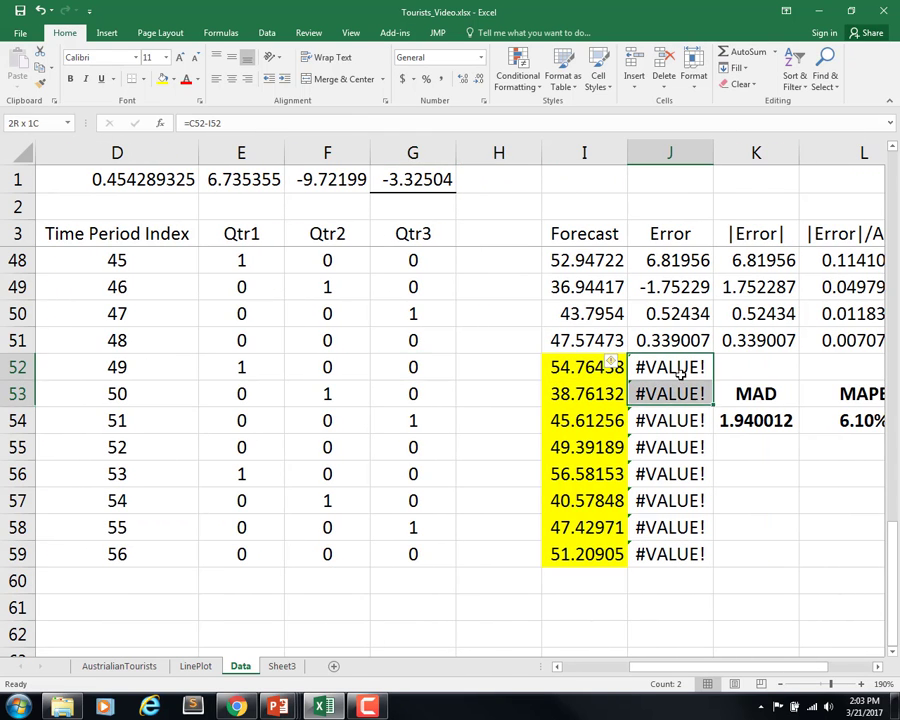
key(shift+Down)
key(shift+Down)
key(shift+Down)
key(shift+Down)
key(shift+Down)
key(shift+Down)
key(Delete)
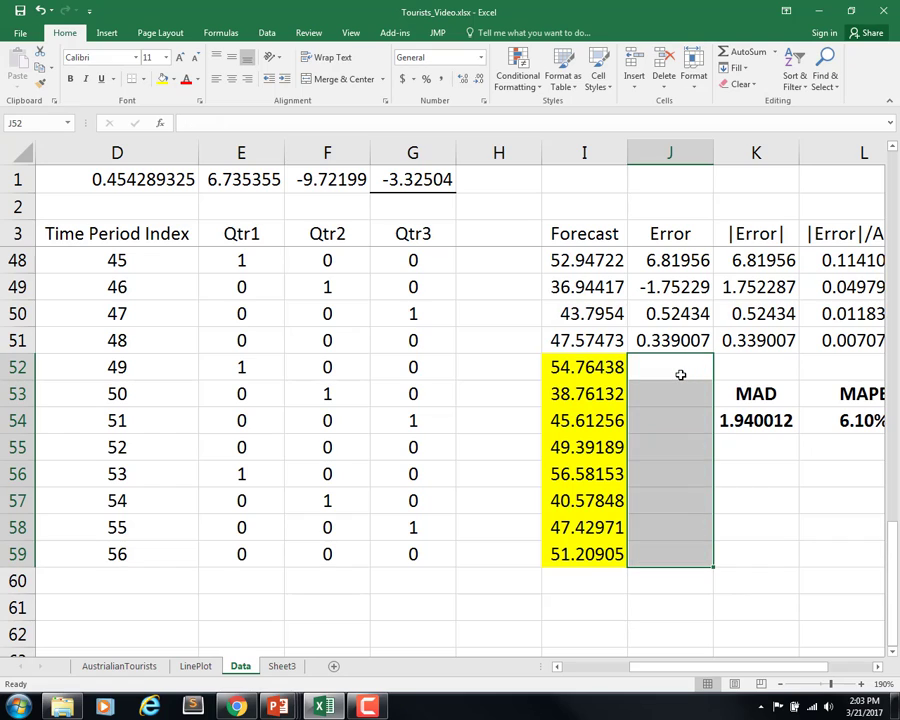
click(95, 370)
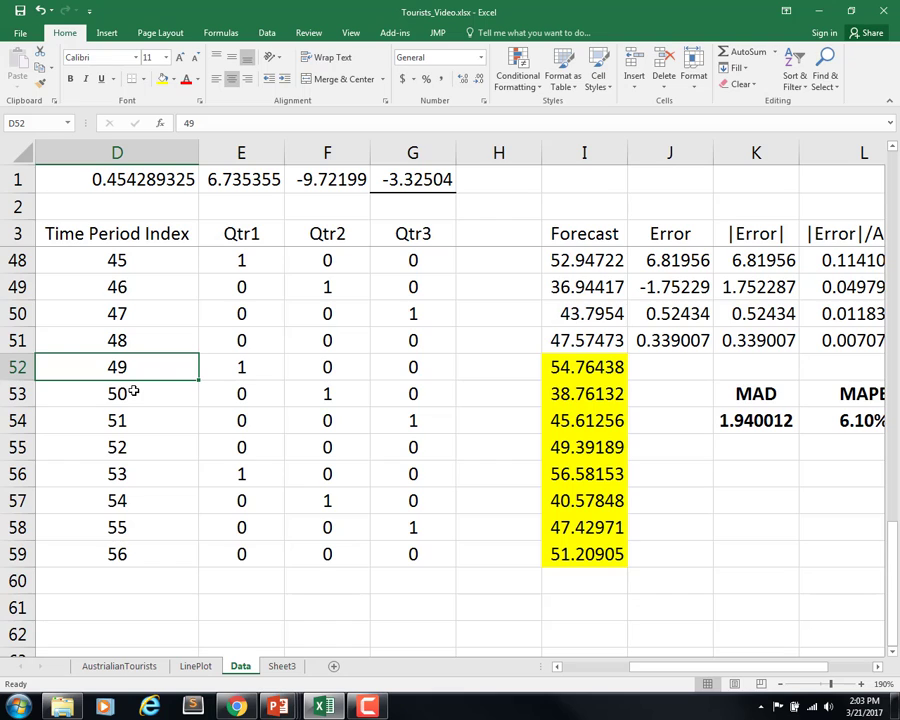
drag(586, 367, 599, 545)
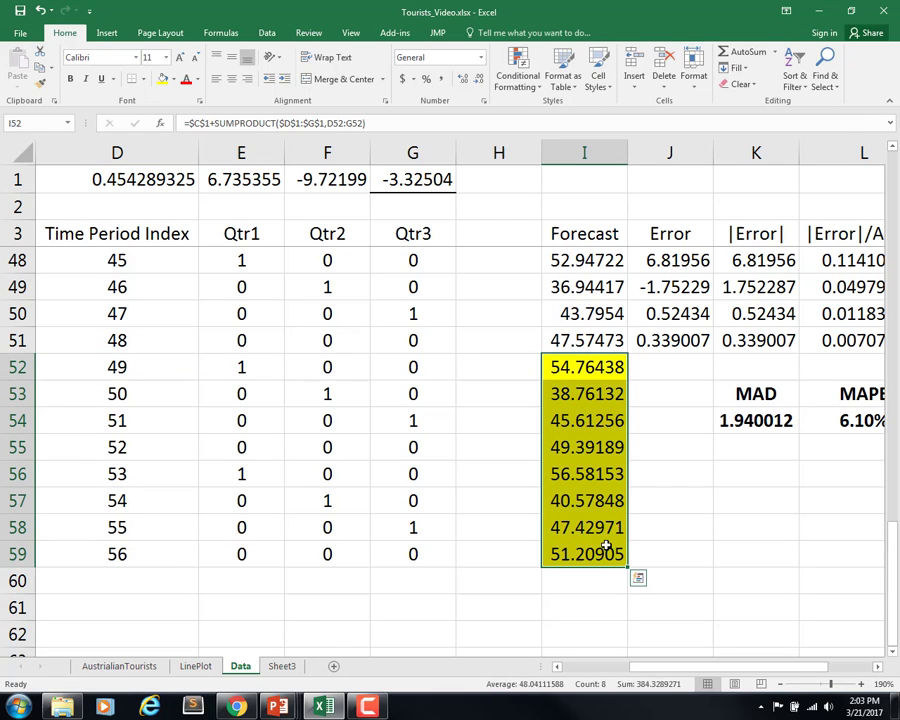